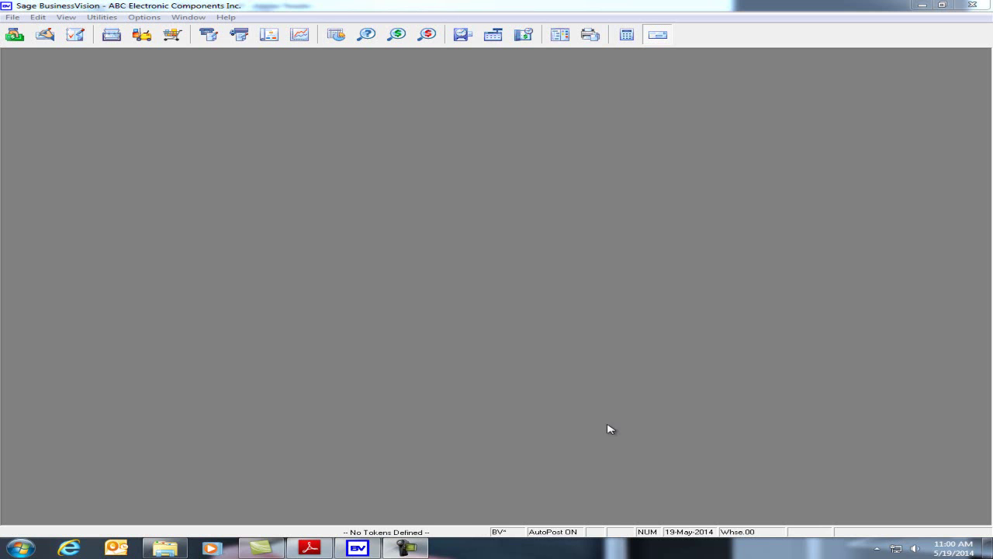
Switch to the Sage BusinessVision 2014 New Features PDF at the timecard import section
{"action": "left_click", "coordinate": [309, 548]}
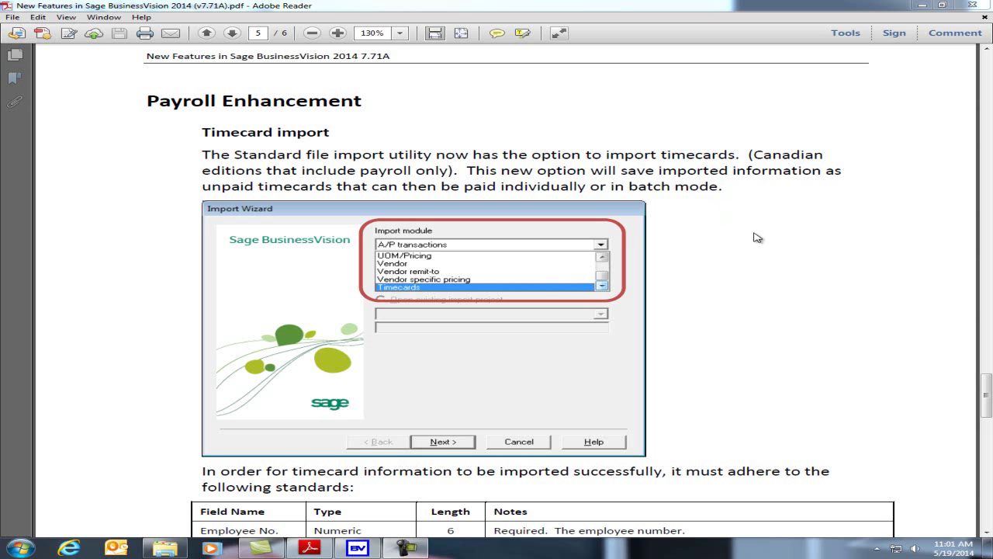
Scroll through pages 5 and 6 to the end of the timecard import field table
{"action": "scroll", "coordinate": [768, 237], "scroll_direction": "down", "scroll_amount": 2}
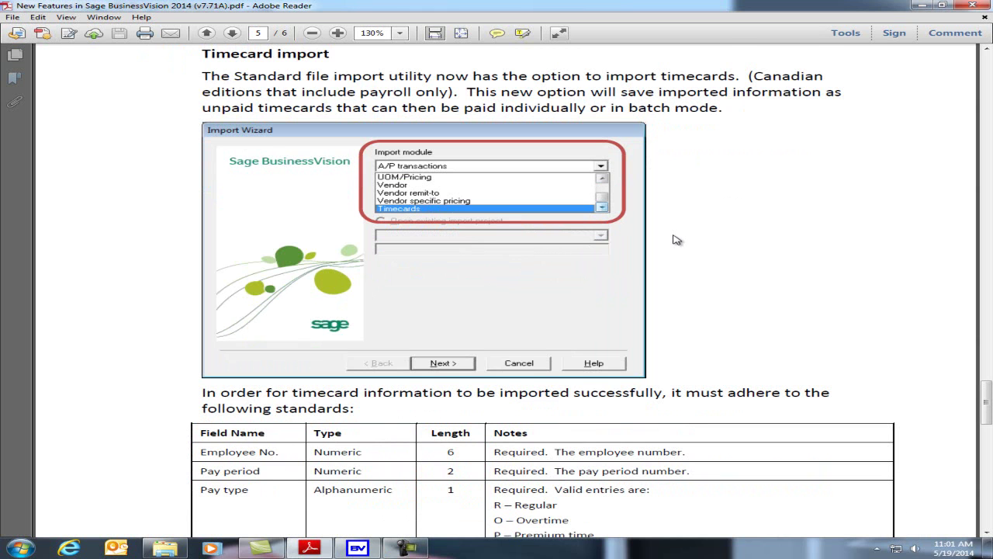
{"action": "scroll", "coordinate": [675, 240], "scroll_direction": "down", "scroll_amount": 4}
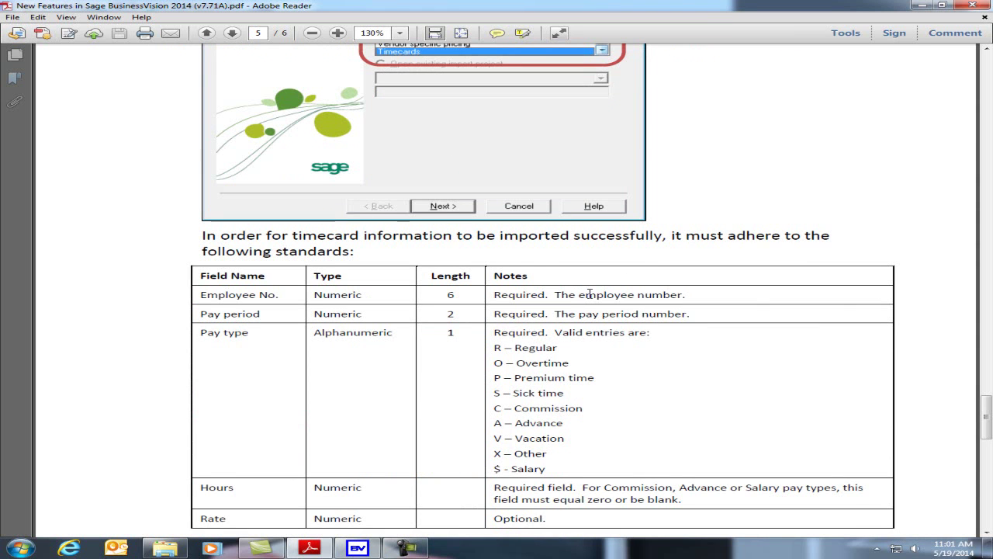
{"action": "scroll", "coordinate": [589, 294], "scroll_direction": "down", "scroll_amount": 1}
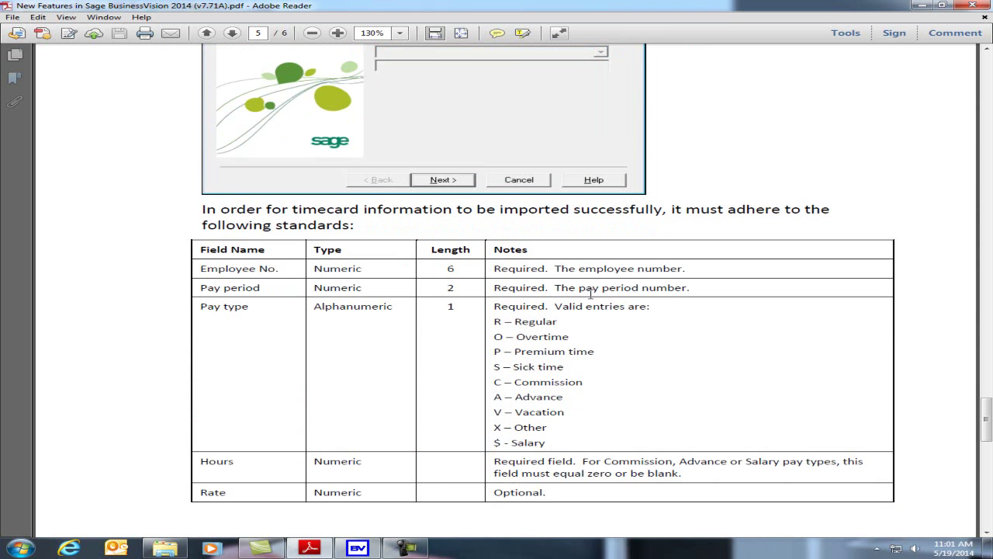
{"action": "scroll", "coordinate": [591, 294], "scroll_direction": "down", "scroll_amount": 3}
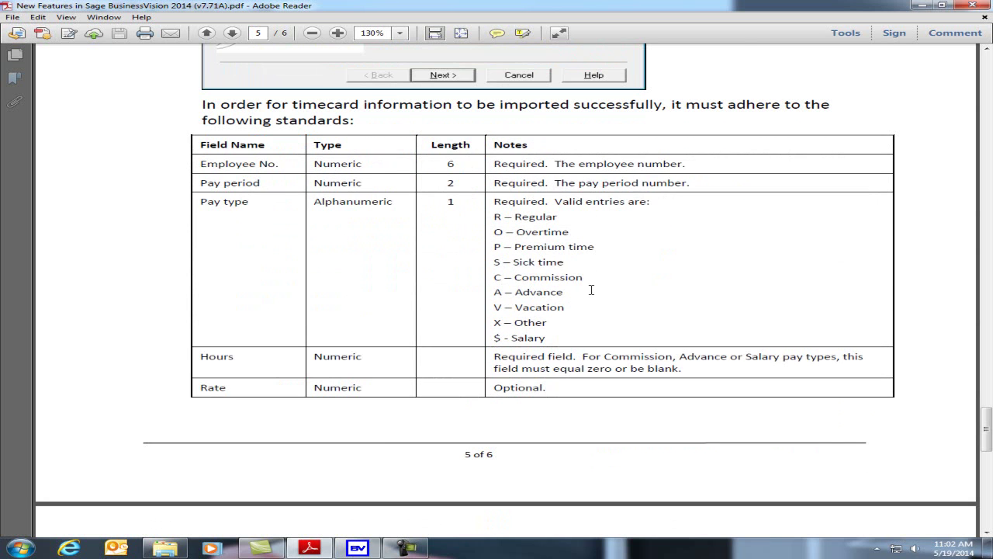
{"action": "scroll", "coordinate": [591, 289], "scroll_direction": "down", "scroll_amount": 11}
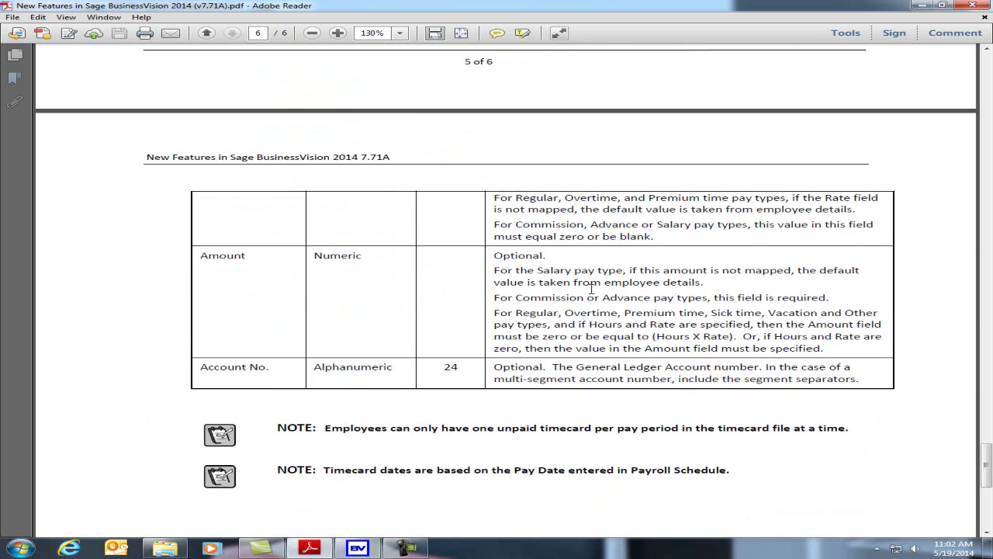
{"action": "scroll", "coordinate": [591, 290], "scroll_direction": "down", "scroll_amount": 1}
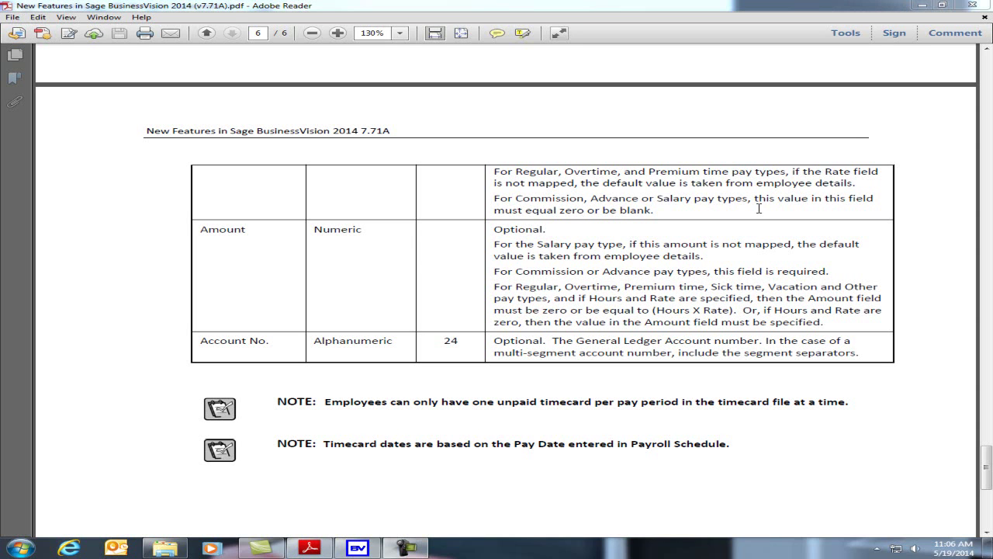
{"action": "left_click", "coordinate": [358, 548]}
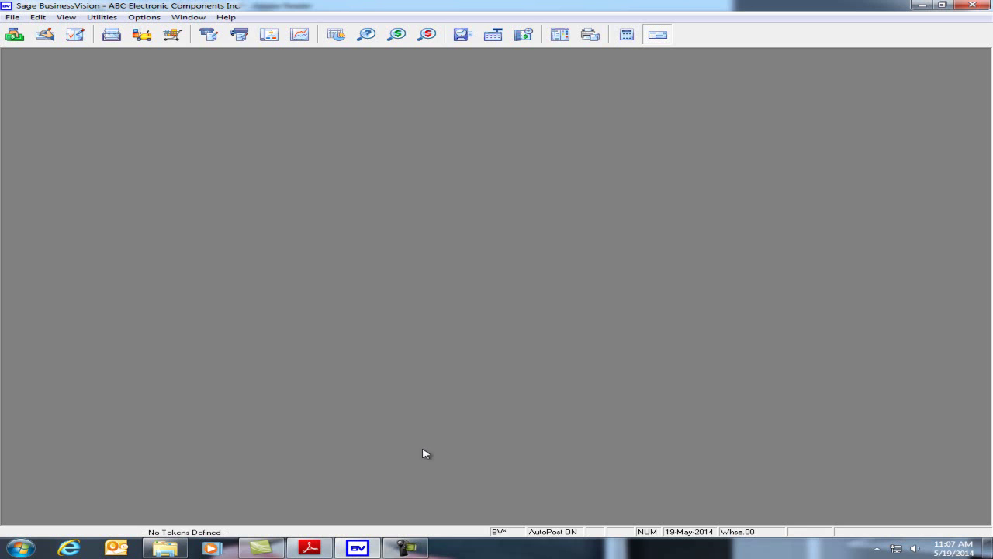
{"action": "left_click", "coordinate": [12, 17]}
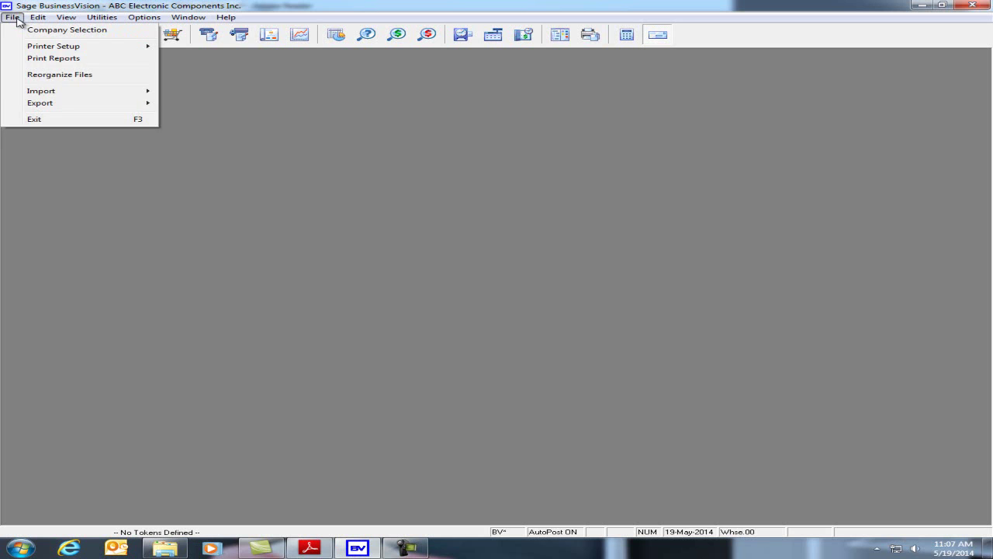
{"action": "mouse_move", "coordinate": [132, 95]}
{"action": "left_click", "coordinate": [200, 91]}
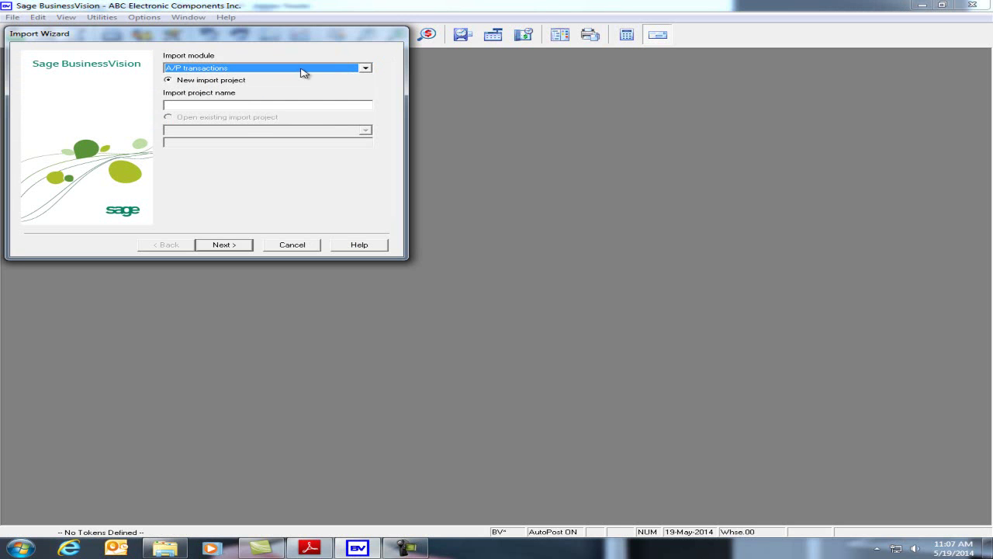
{"action": "left_click", "coordinate": [365, 68]}
{"action": "left_click_drag", "start_coordinate": [372, 91], "coordinate": [368, 101]}
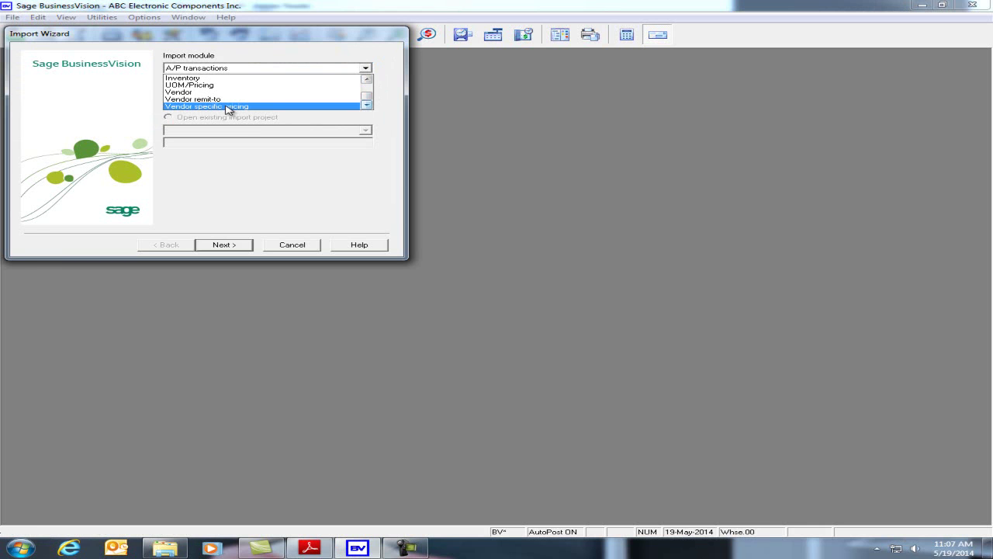
{"action": "left_click", "coordinate": [295, 245]}
Cancel the import wizard and open the current user's details, acknowledging the warning
{"action": "left_click", "coordinate": [295, 245]}
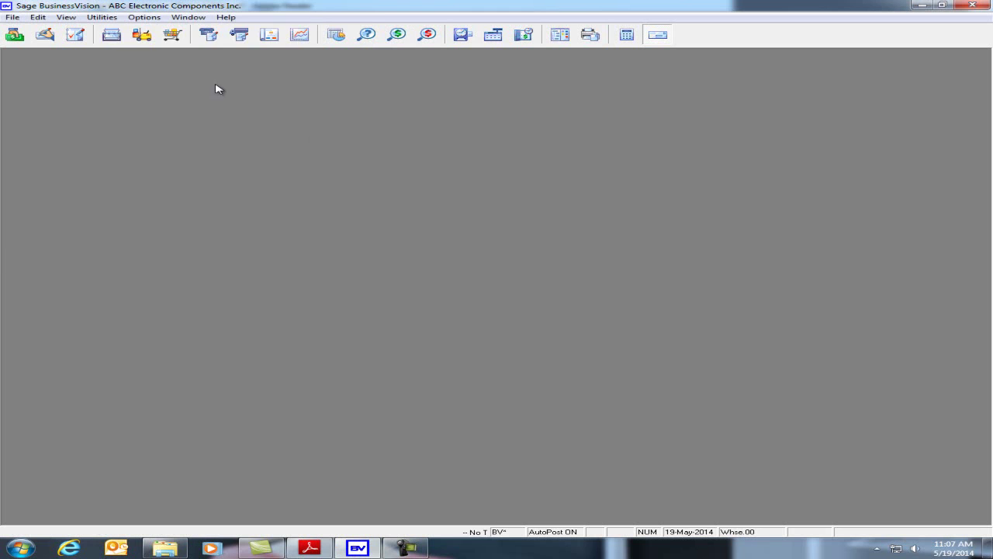
{"action": "left_click", "coordinate": [102, 17]}
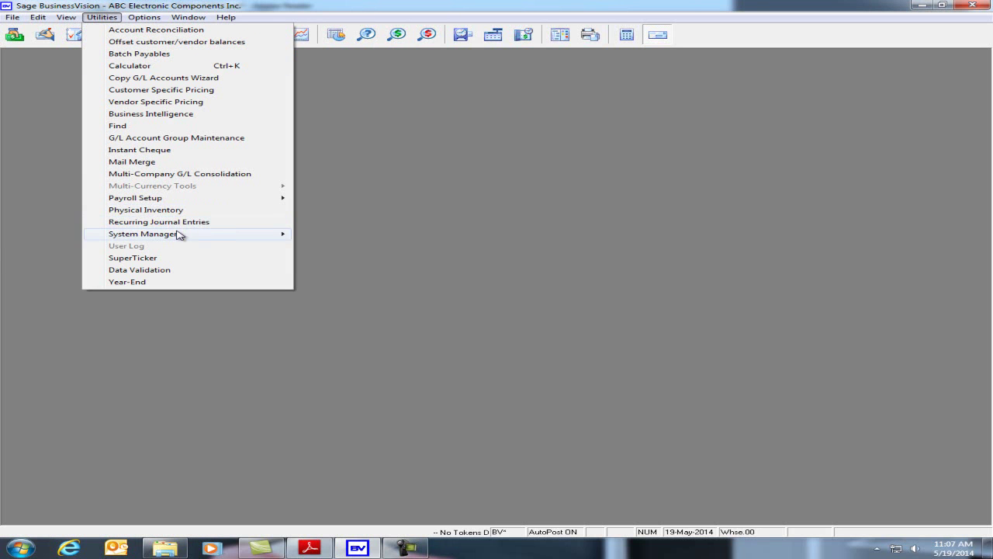
{"action": "mouse_move", "coordinate": [179, 235]}
{"action": "left_click", "coordinate": [341, 271]}
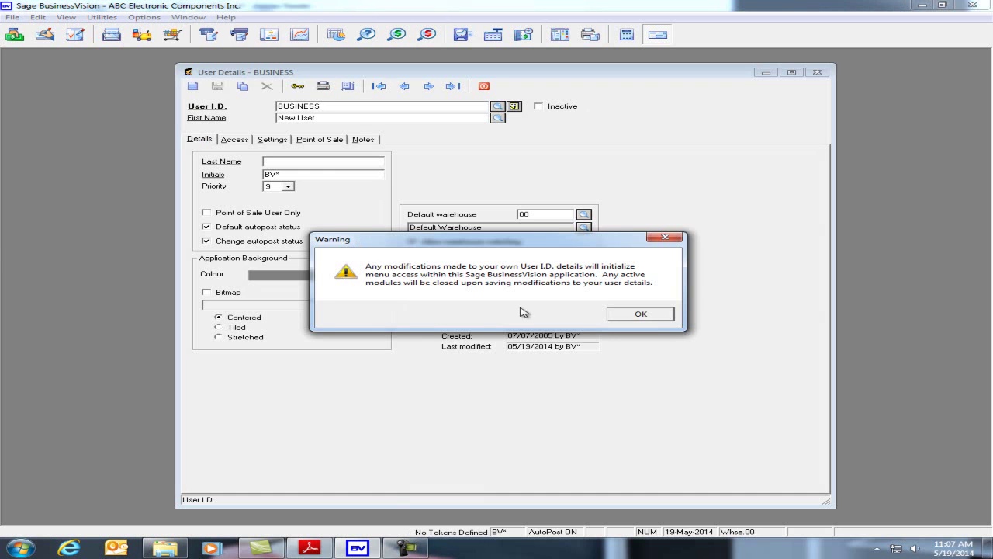
{"action": "left_click", "coordinate": [638, 315]}
Set the Utilities access permission Import timecard data to Yes and save the user
{"action": "left_click", "coordinate": [234, 140]}
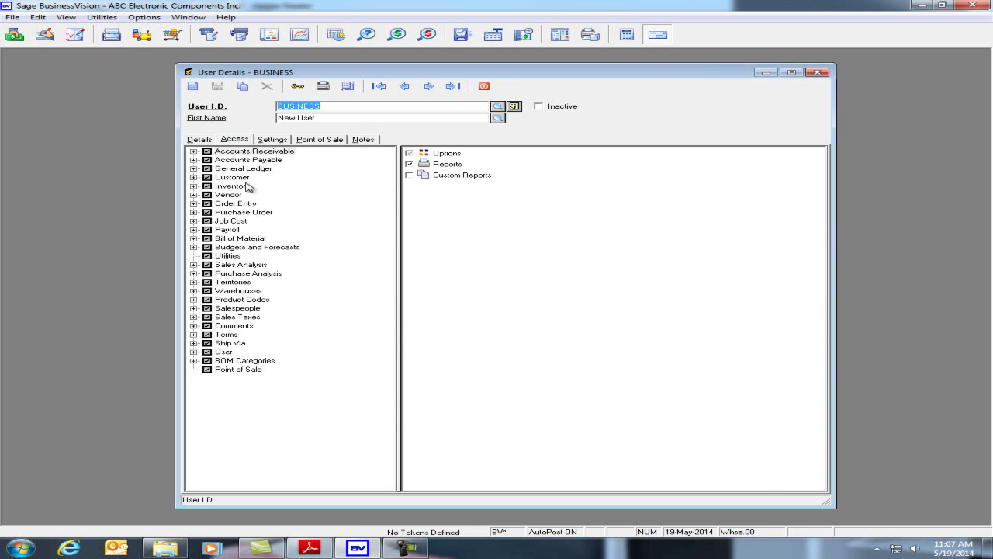
{"action": "left_click", "coordinate": [233, 257]}
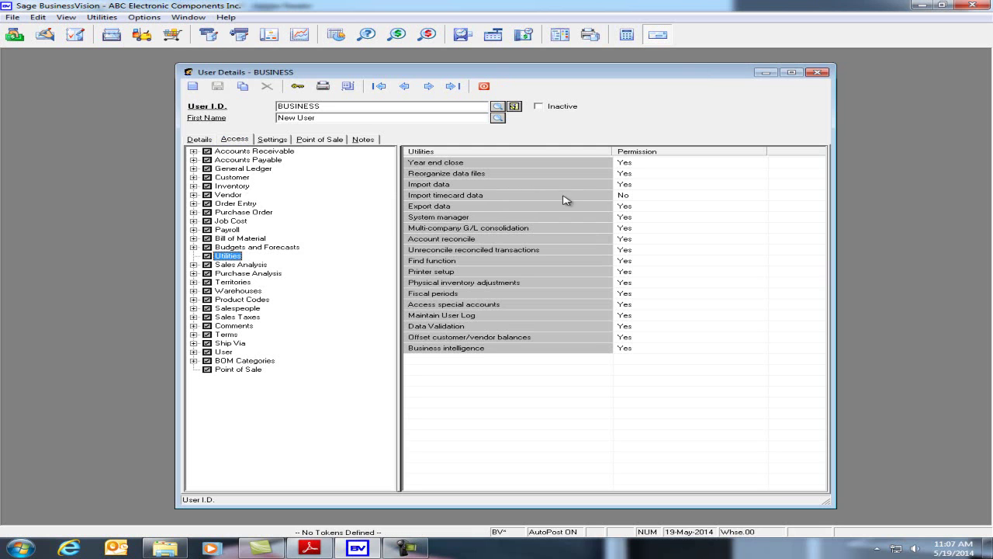
{"action": "left_click", "coordinate": [644, 200]}
{"action": "left_click", "coordinate": [756, 196]}
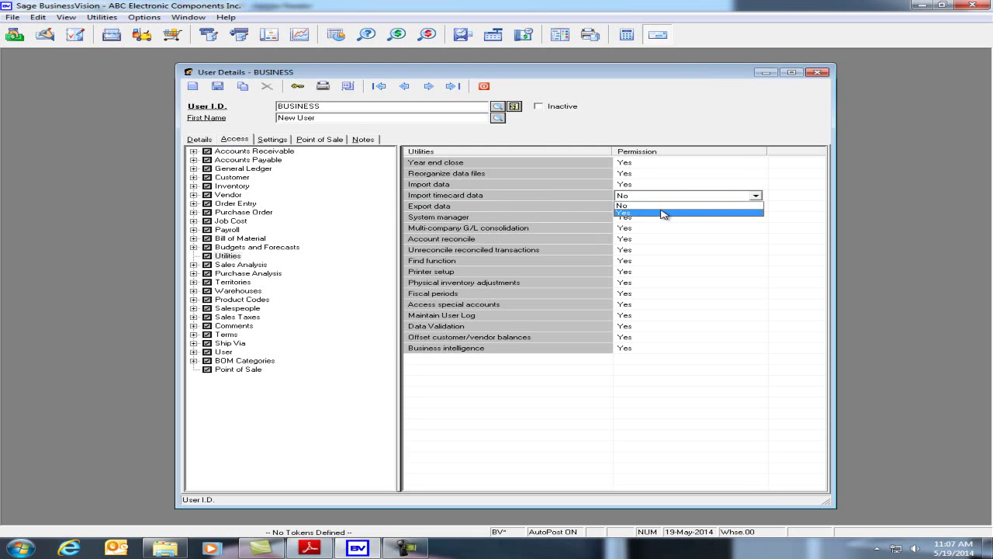
{"action": "key", "text": "Escape"}
{"action": "left_click", "coordinate": [219, 88]}
Close the user record and confirm Timecards is selectable in the standard Import Wizard, then cancel
{"action": "left_click", "coordinate": [482, 86]}
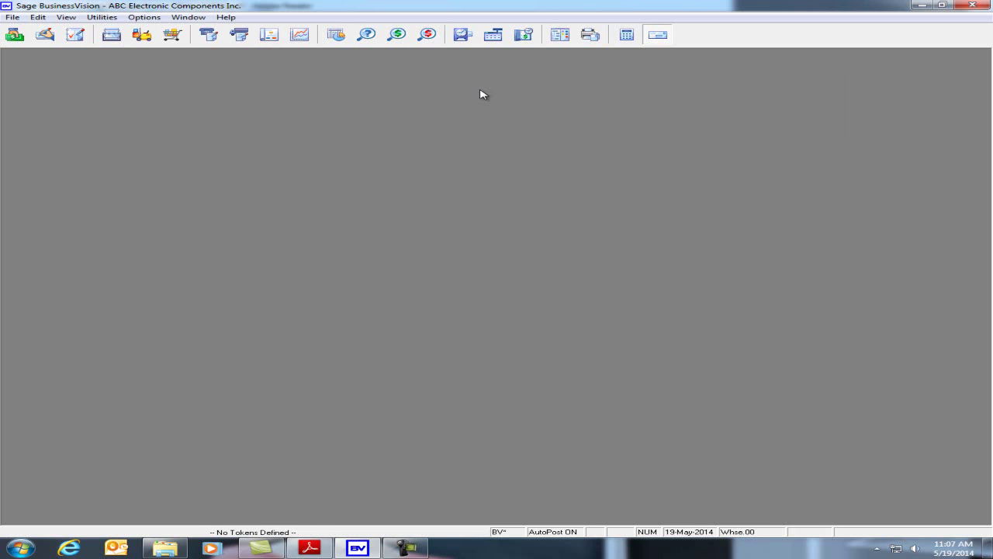
{"action": "left_click", "coordinate": [12, 17]}
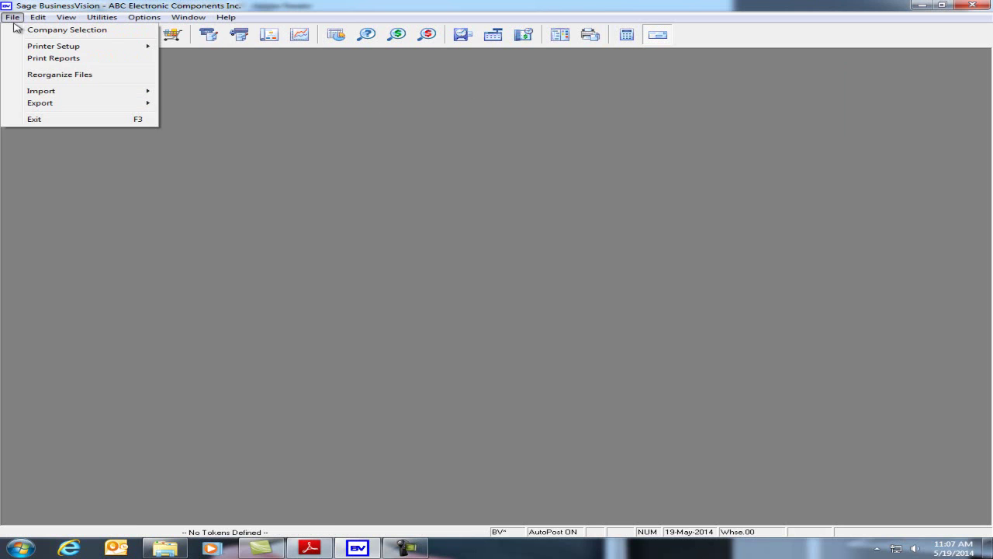
{"action": "mouse_move", "coordinate": [115, 93]}
{"action": "left_click", "coordinate": [179, 92]}
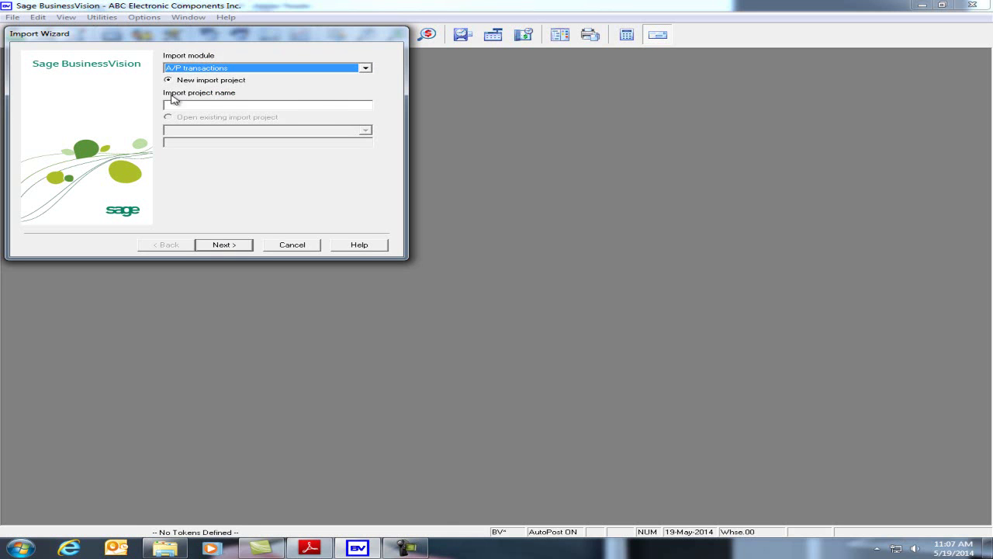
{"action": "left_click", "coordinate": [364, 67]}
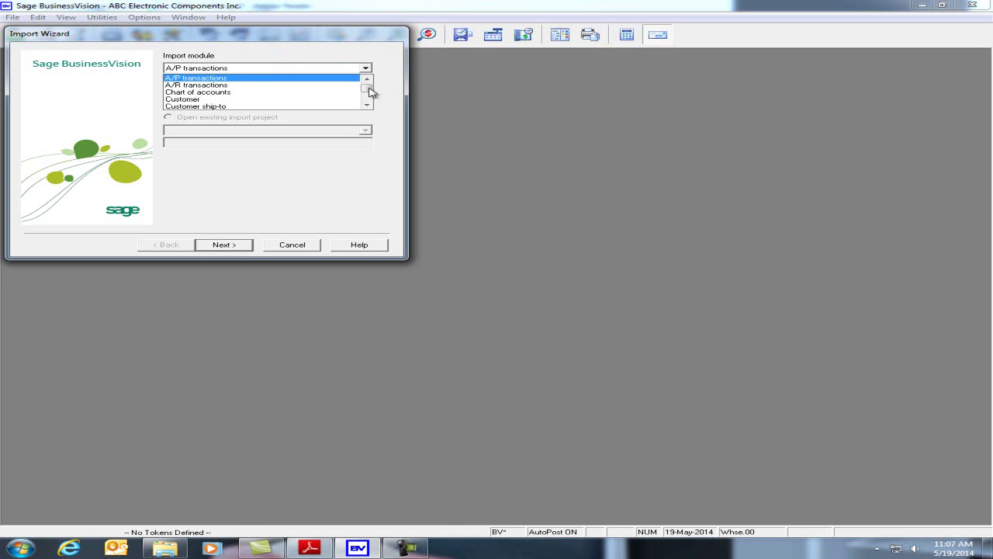
{"action": "left_click_drag", "start_coordinate": [370, 92], "coordinate": [368, 100]}
{"action": "left_click", "coordinate": [306, 106]}
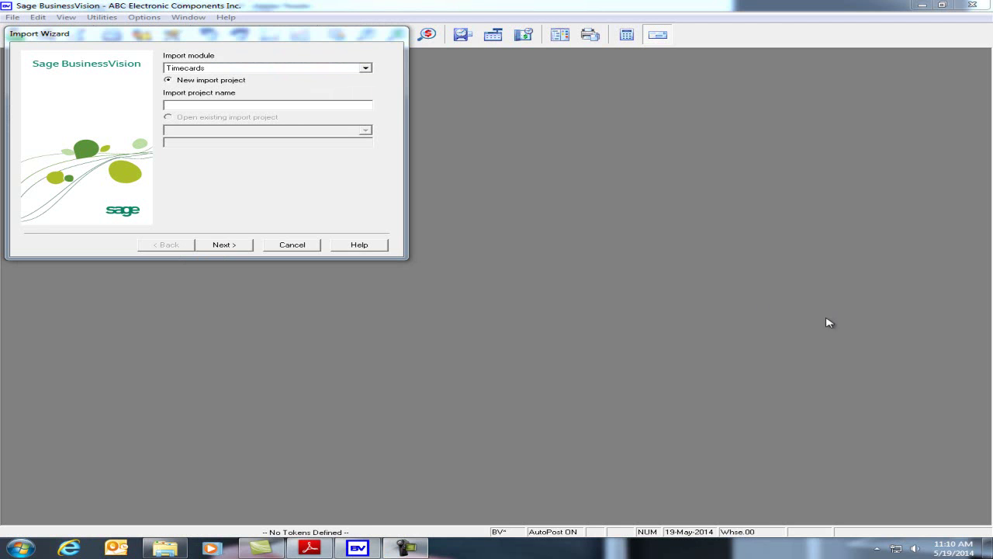
{"action": "left_click", "coordinate": [299, 246]}
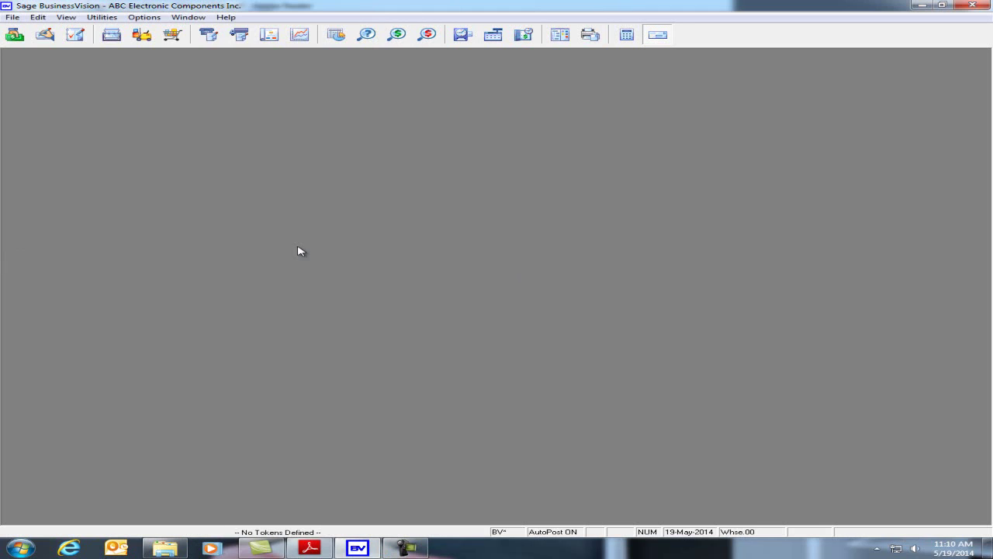
Back in the features PDF, review the timecard import standards table on pages 5–6
{"action": "left_click", "coordinate": [309, 547]}
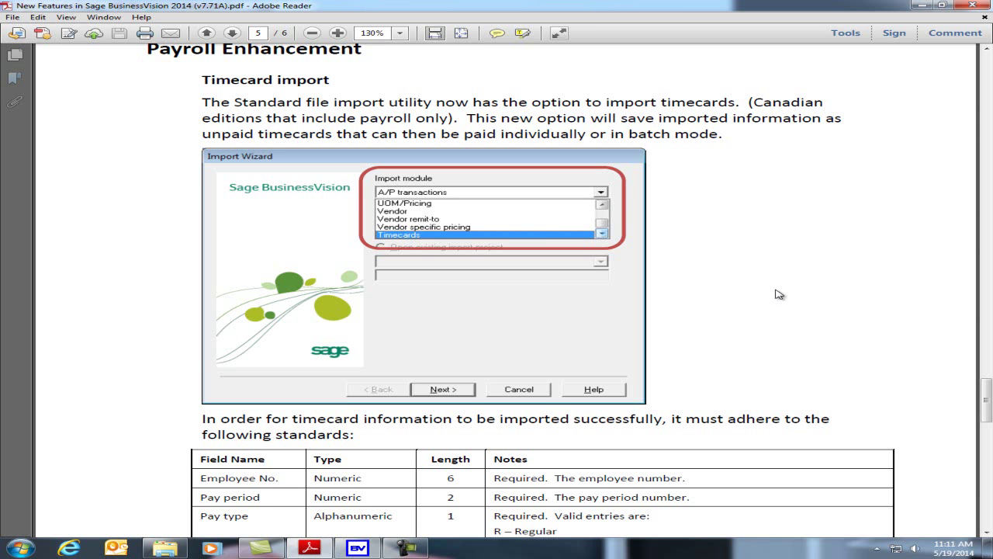
{"action": "scroll", "coordinate": [779, 294], "scroll_direction": "down", "scroll_amount": 2}
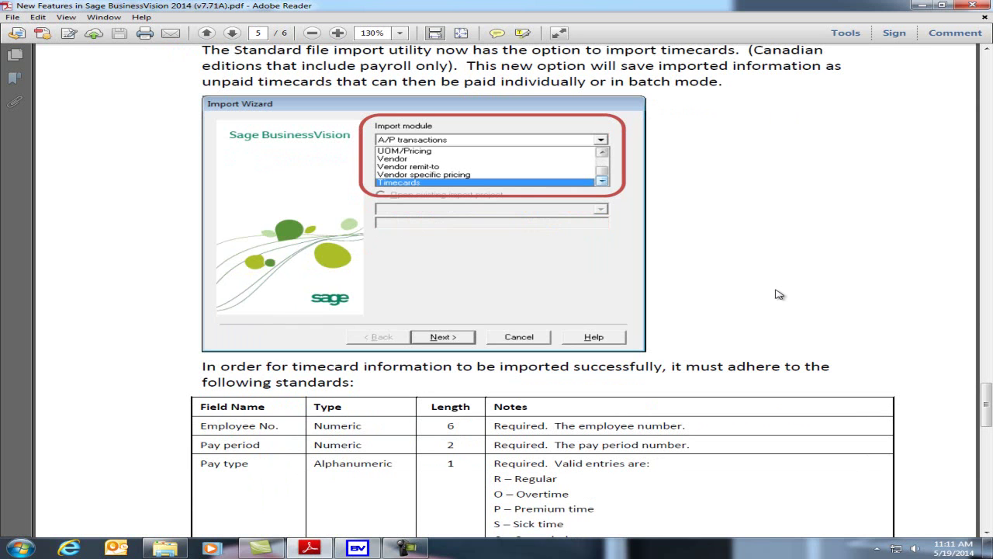
{"action": "scroll", "coordinate": [779, 295], "scroll_direction": "down", "scroll_amount": 6}
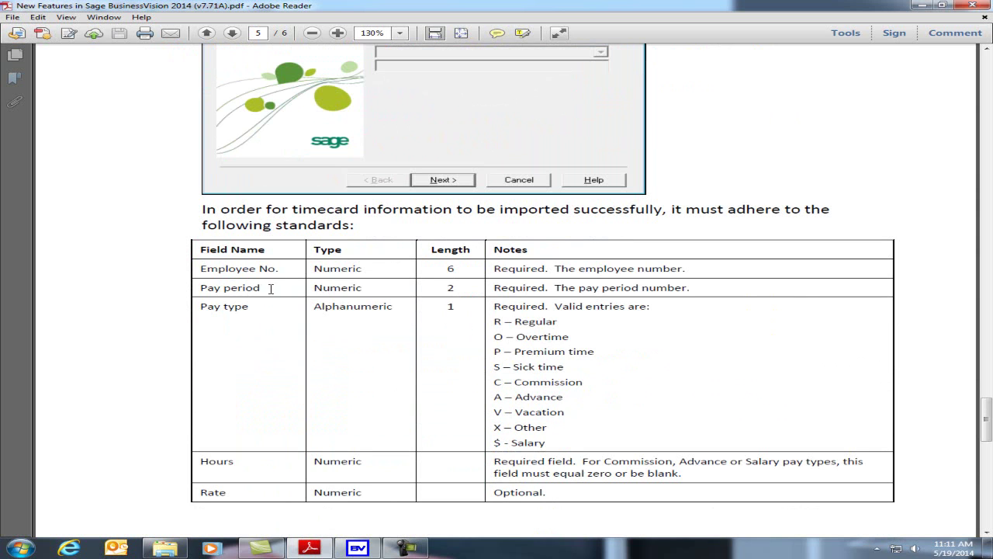
{"action": "scroll", "coordinate": [272, 348], "scroll_direction": "down", "scroll_amount": 3}
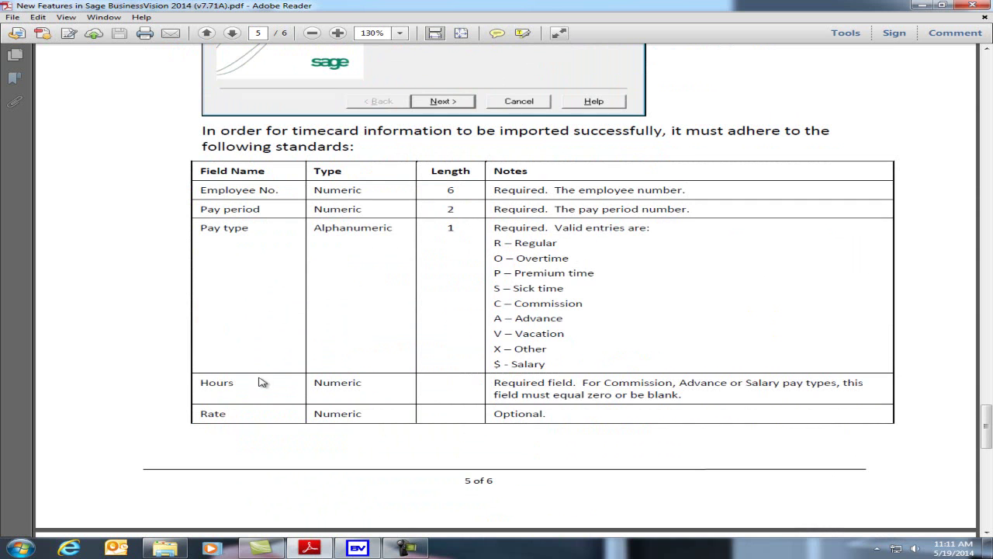
{"action": "scroll", "coordinate": [264, 381], "scroll_direction": "down", "scroll_amount": 10}
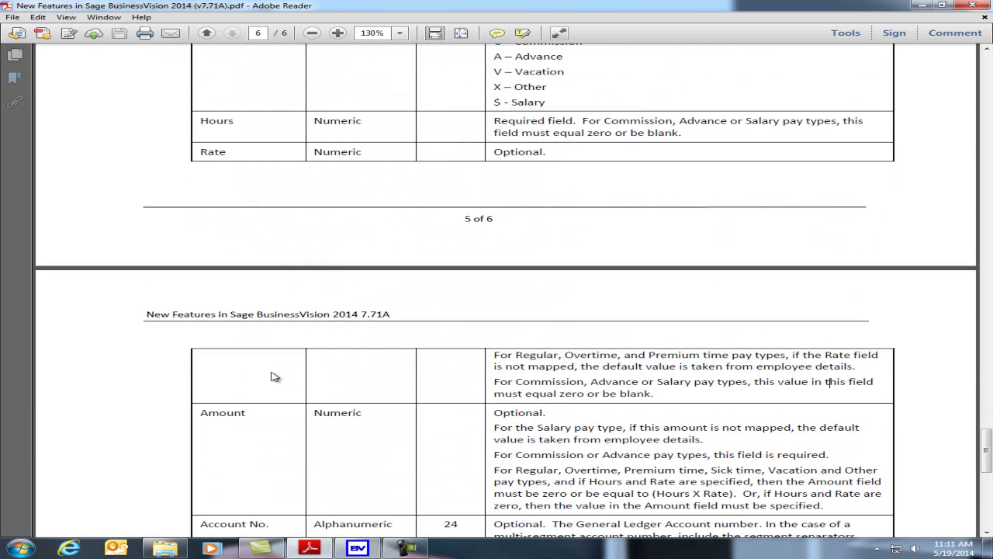
{"action": "scroll", "coordinate": [271, 377], "scroll_direction": "down", "scroll_amount": 2}
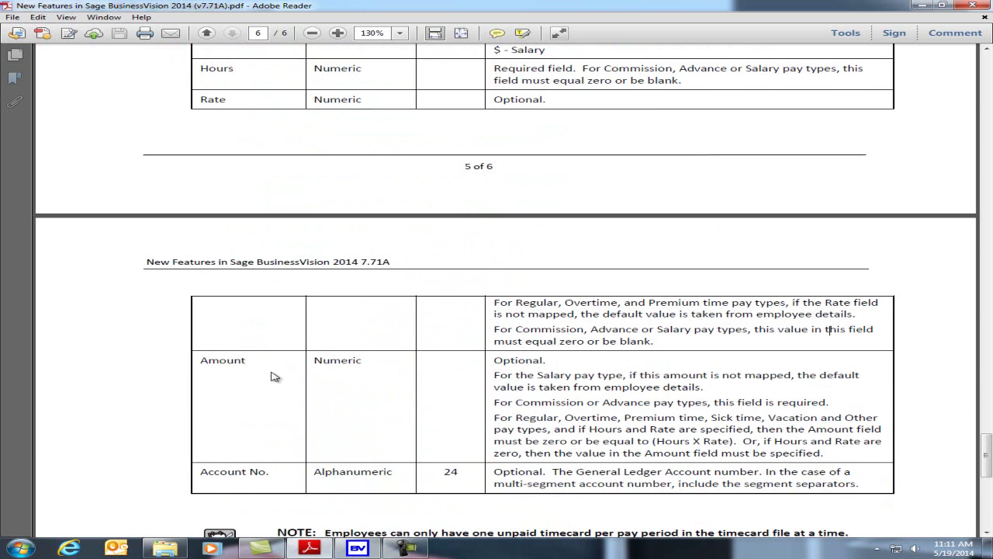
{"action": "scroll", "coordinate": [272, 376], "scroll_direction": "up", "scroll_amount": 11}
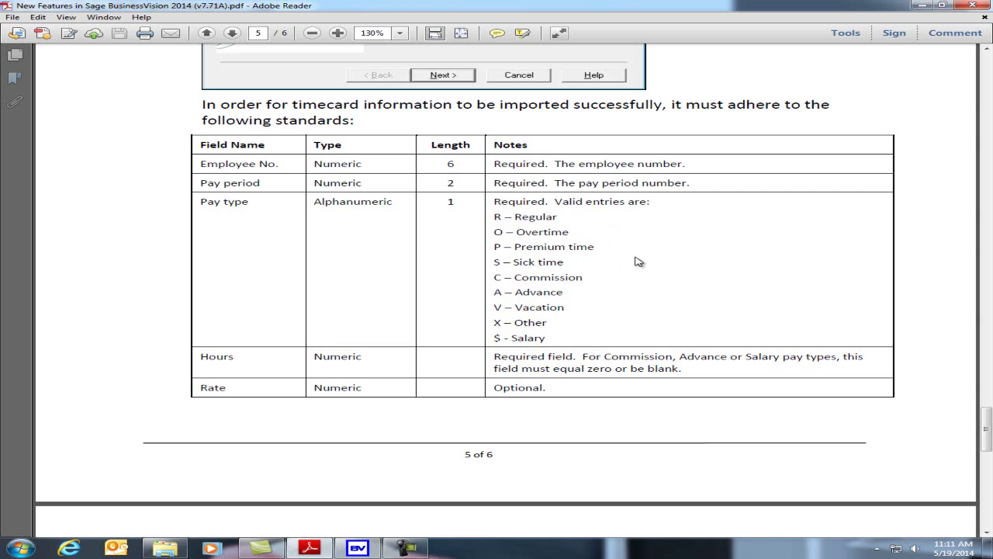
{"action": "scroll", "coordinate": [637, 258], "scroll_direction": "up", "scroll_amount": 2}
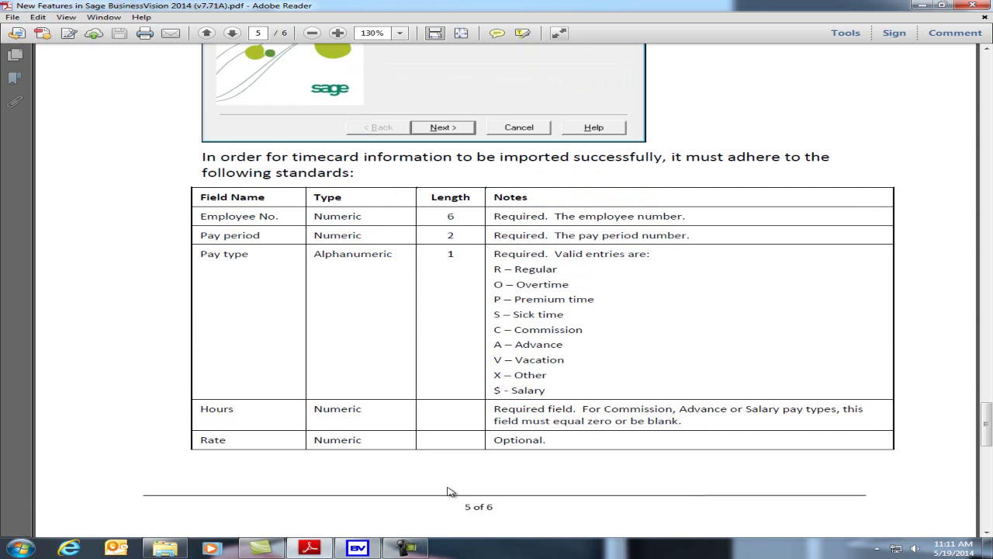
Check Payroll Schedule pay period 12 for frequencies 52 and 24 and the 05/19/14 pay date
{"action": "left_click", "coordinate": [357, 547]}
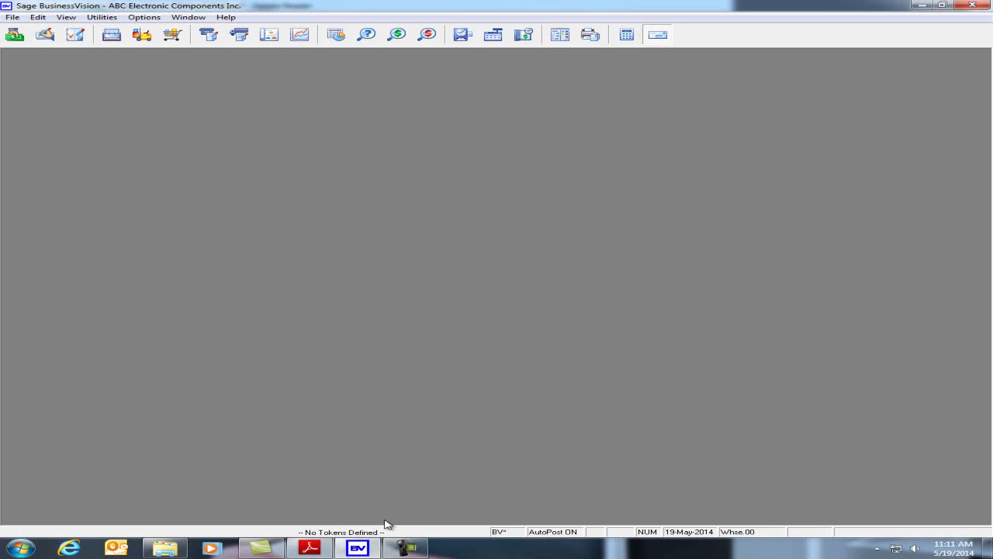
{"action": "left_click", "coordinate": [102, 17]}
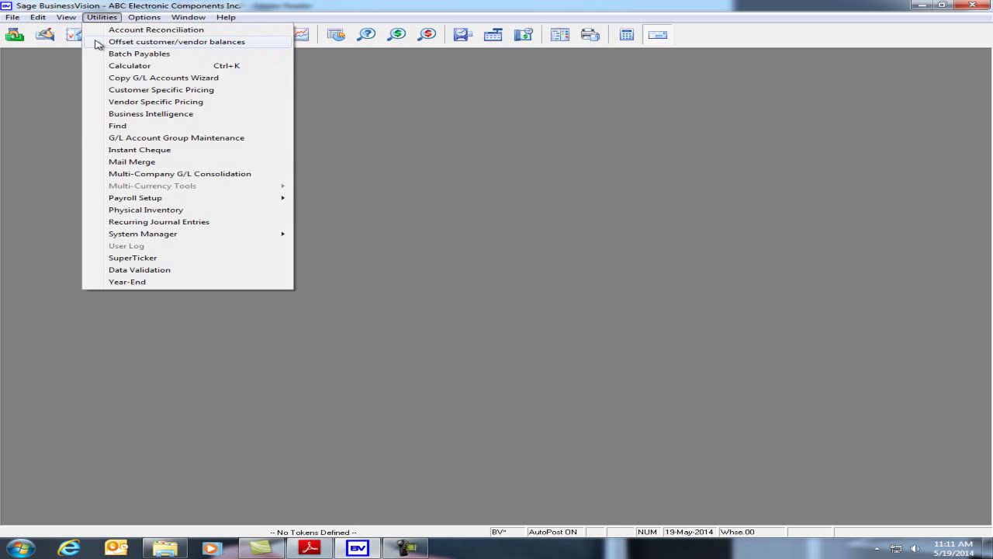
{"action": "mouse_move", "coordinate": [148, 201]}
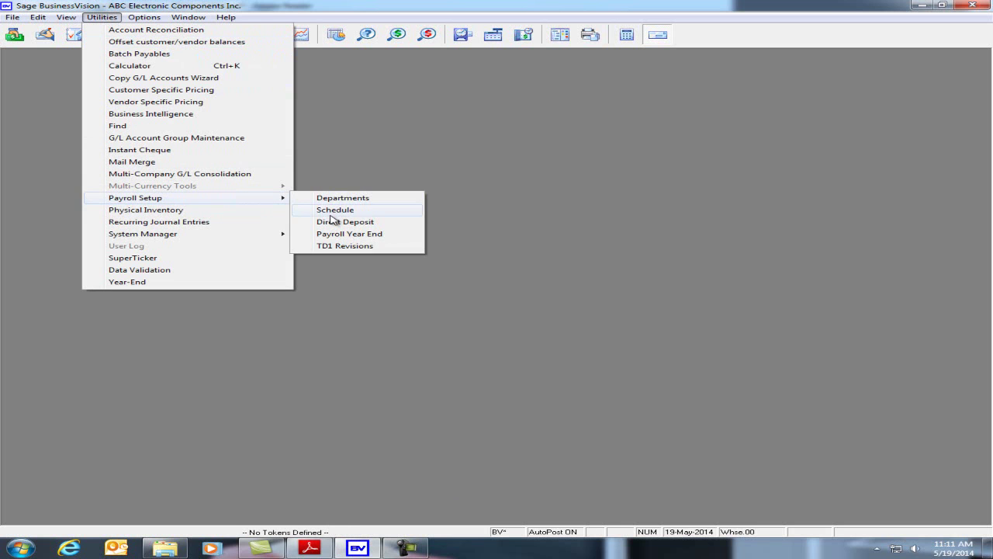
{"action": "left_click", "coordinate": [333, 211]}
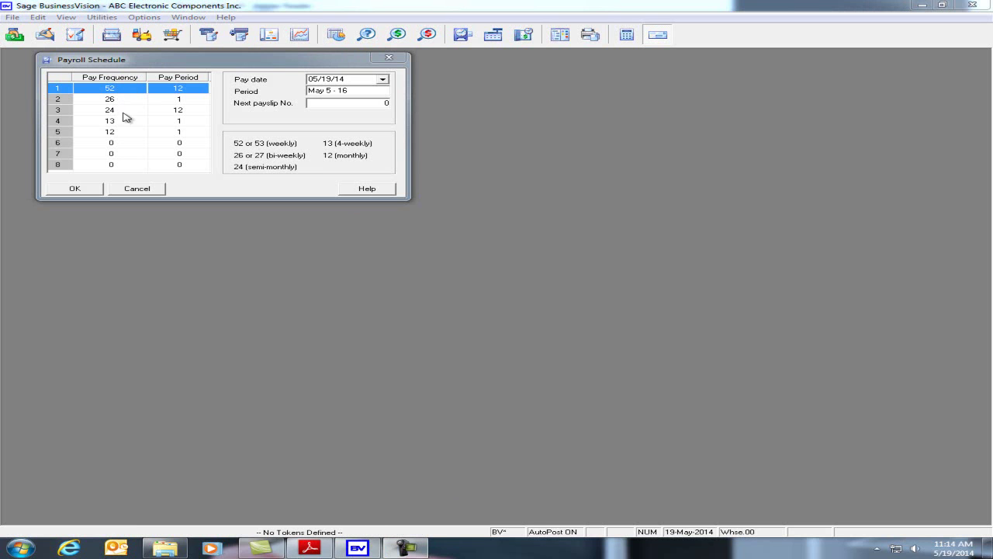
{"action": "left_click", "coordinate": [187, 86]}
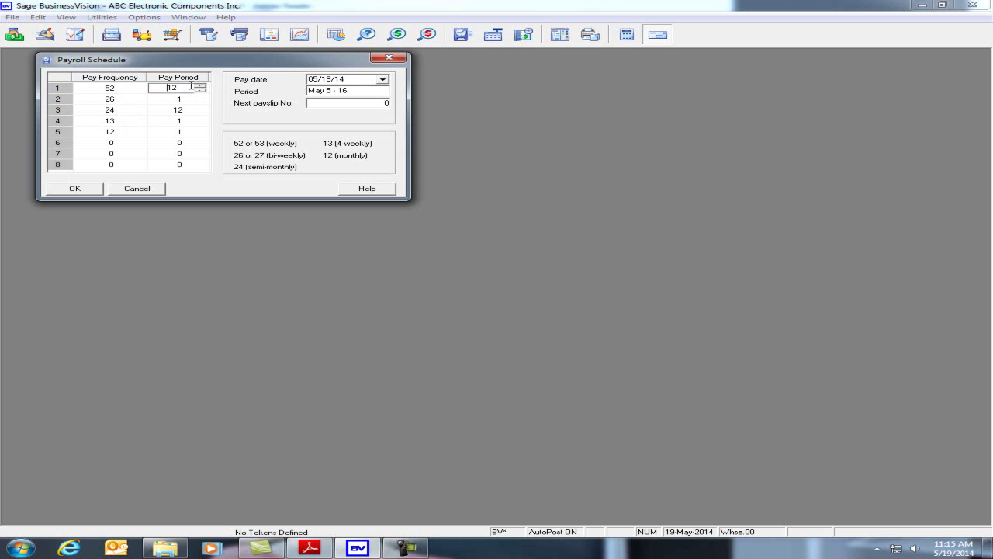
{"action": "left_click", "coordinate": [189, 111]}
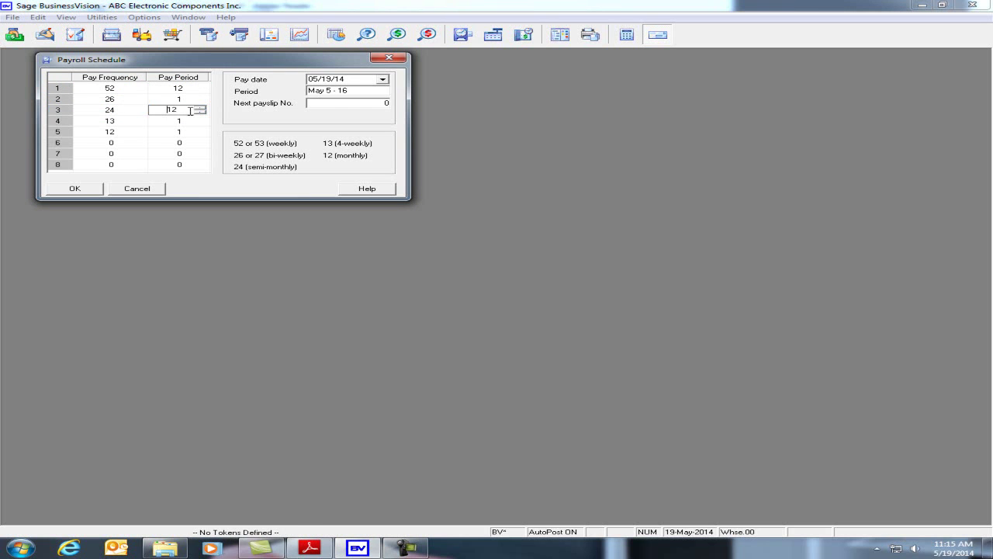
{"action": "left_click", "coordinate": [373, 80]}
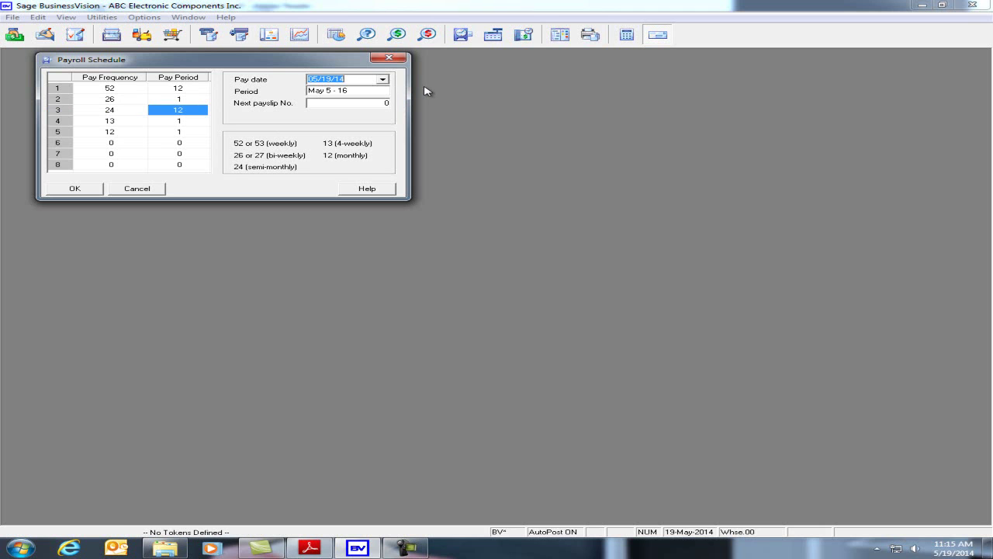
{"action": "left_click", "coordinate": [383, 90]}
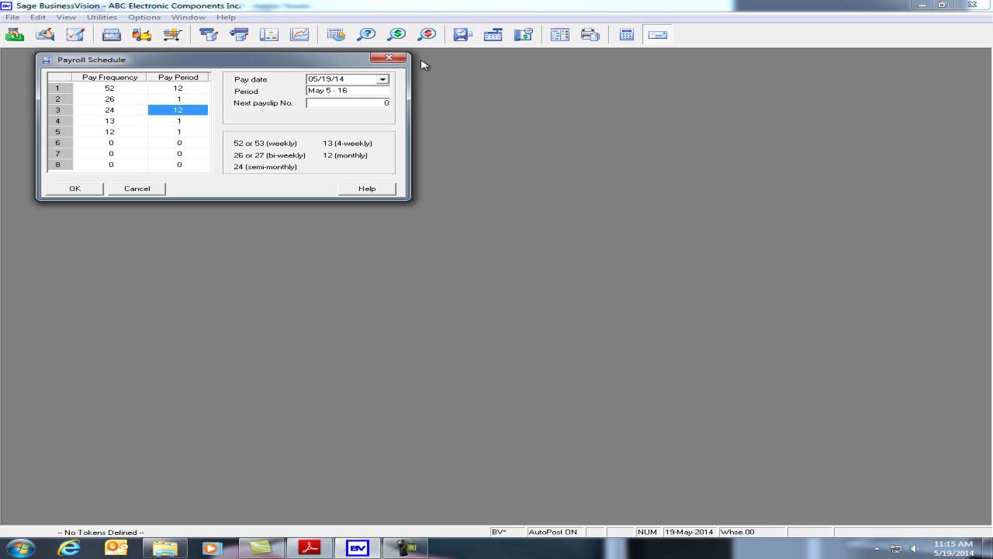
{"action": "left_click", "coordinate": [401, 59]}
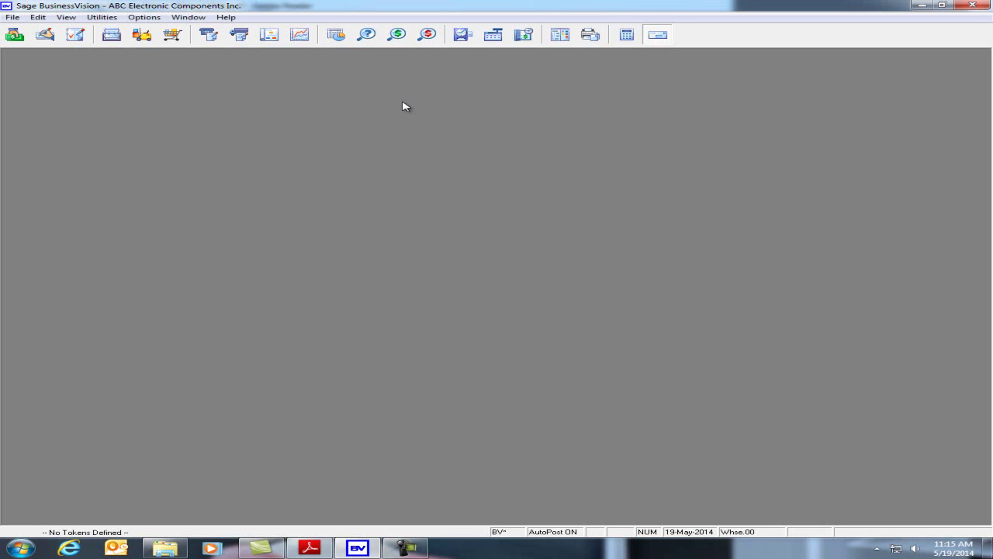
Page through each employee's Amounts tab in Employee Details up to the last employee
{"action": "left_click", "coordinate": [463, 40]}
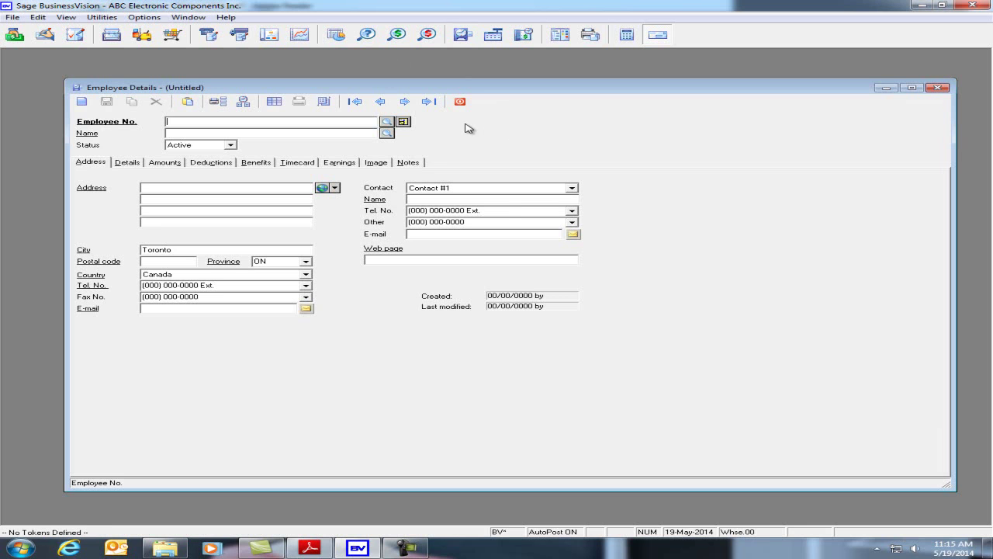
{"action": "left_click", "coordinate": [404, 102]}
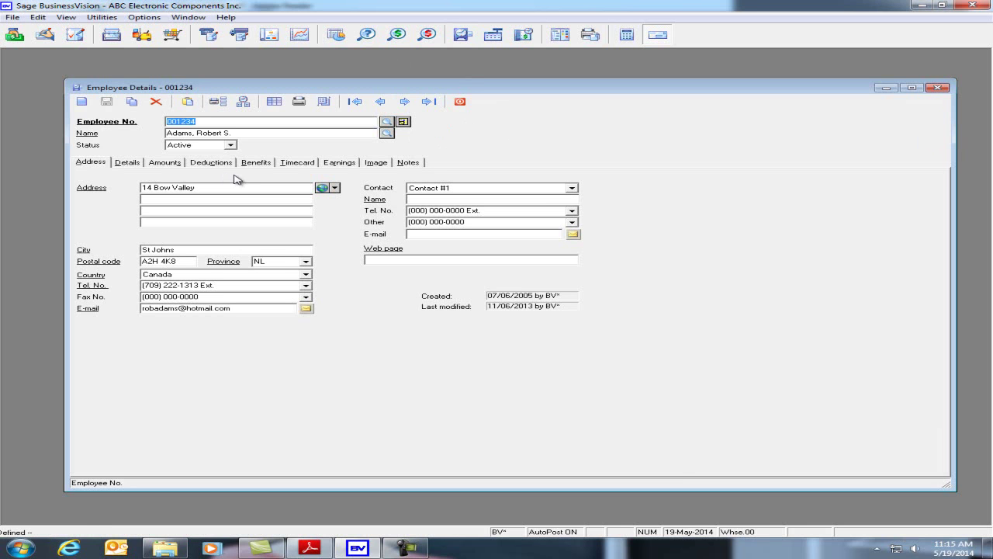
{"action": "left_click", "coordinate": [164, 163]}
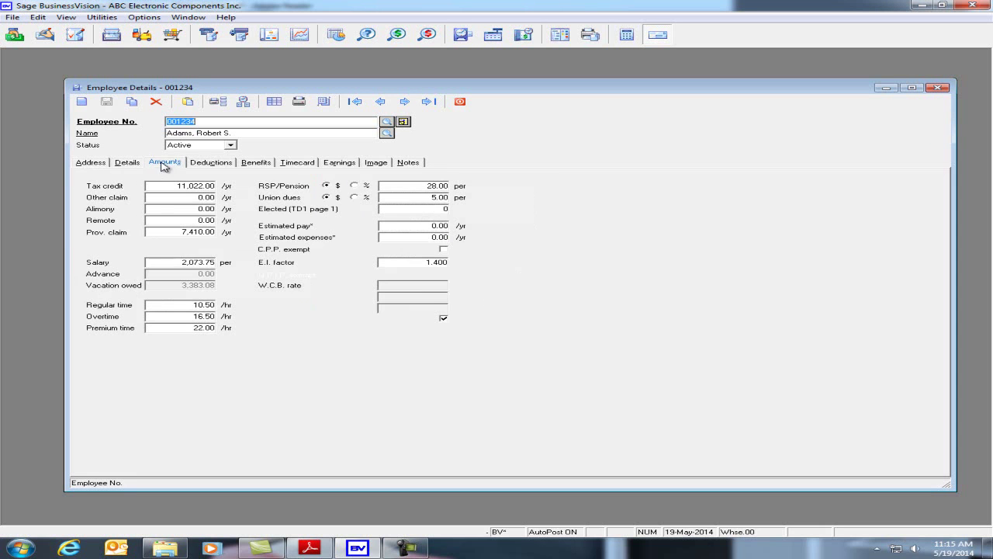
{"action": "left_click", "coordinate": [407, 101]}
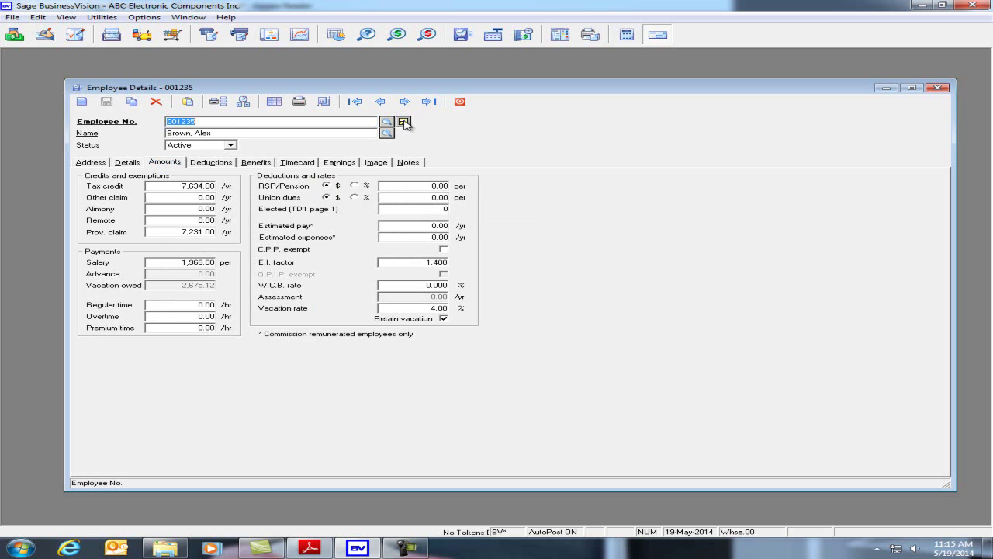
{"action": "left_click", "coordinate": [404, 102]}
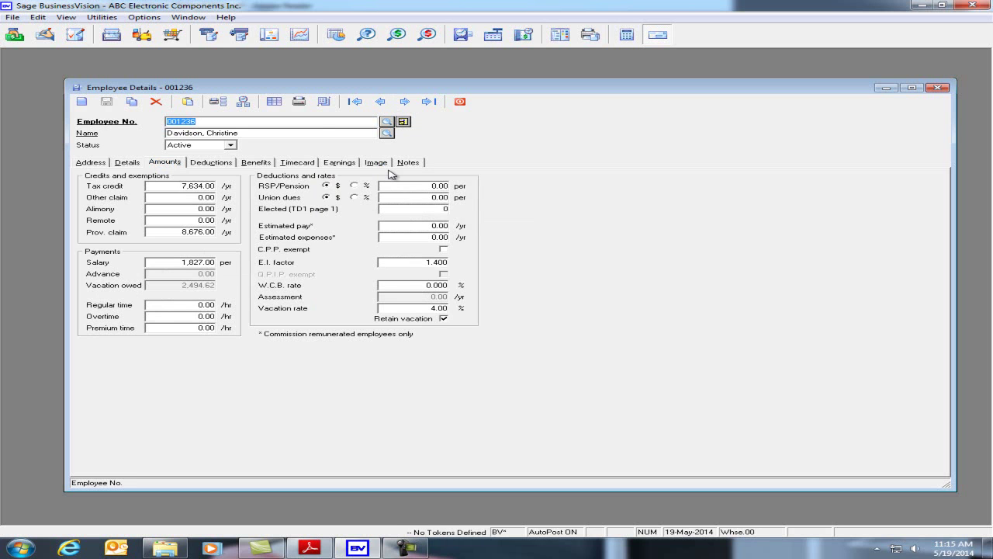
{"action": "left_click", "coordinate": [386, 122]}
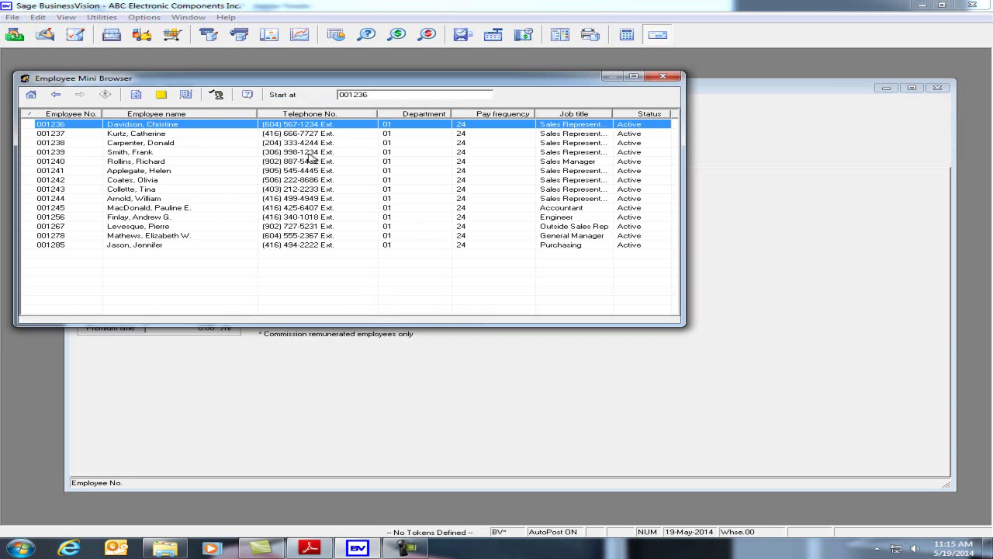
{"action": "double_click", "coordinate": [119, 225]}
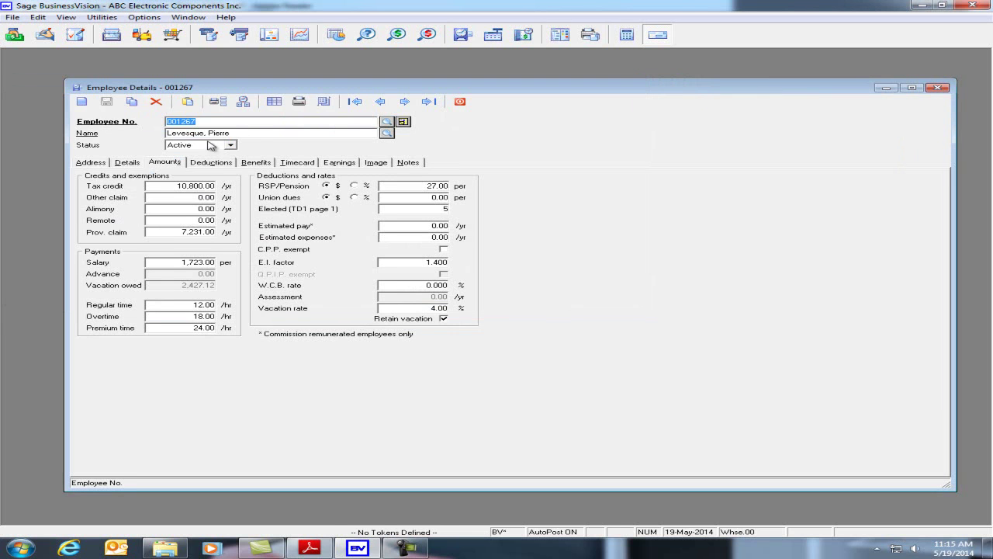
{"action": "left_click", "coordinate": [404, 102]}
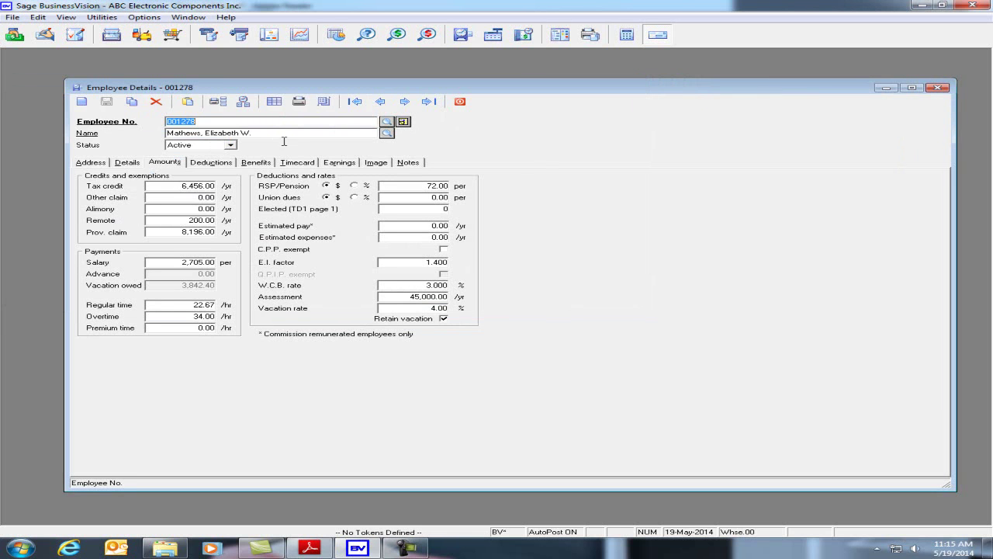
{"action": "left_click", "coordinate": [404, 101]}
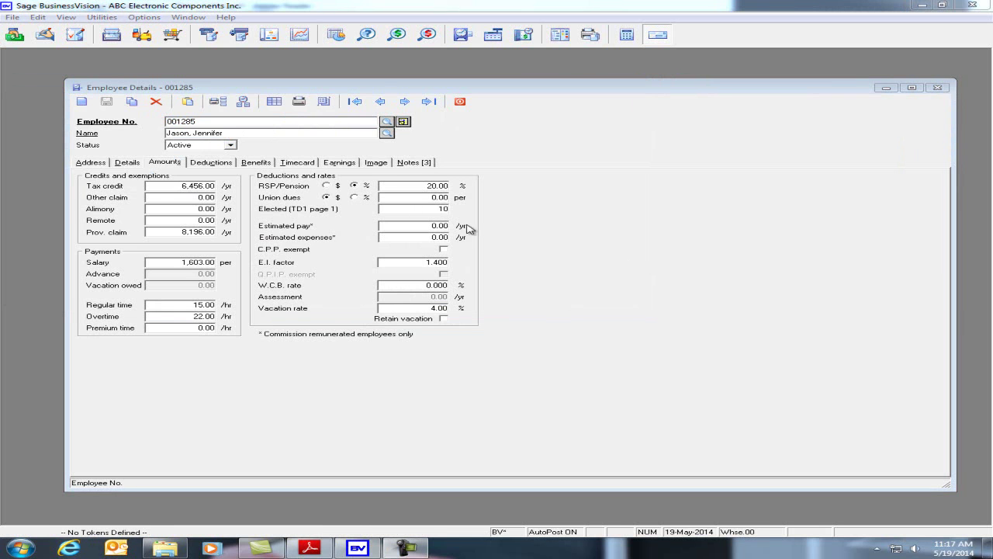
Review each employee's Timecard history, confirming earlier employees have no entries, and close Employee Details
{"action": "left_click", "coordinate": [307, 164]}
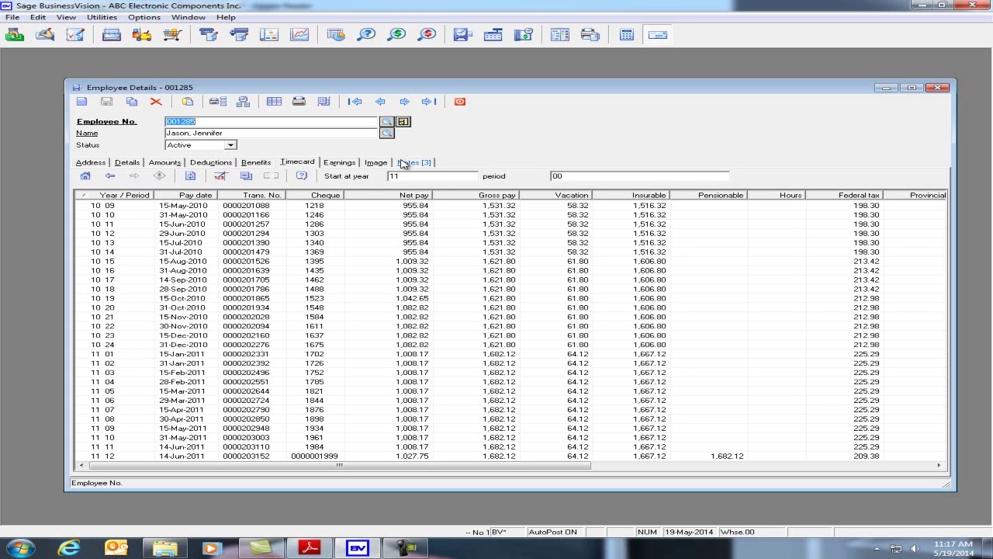
{"action": "left_click", "coordinate": [381, 102]}
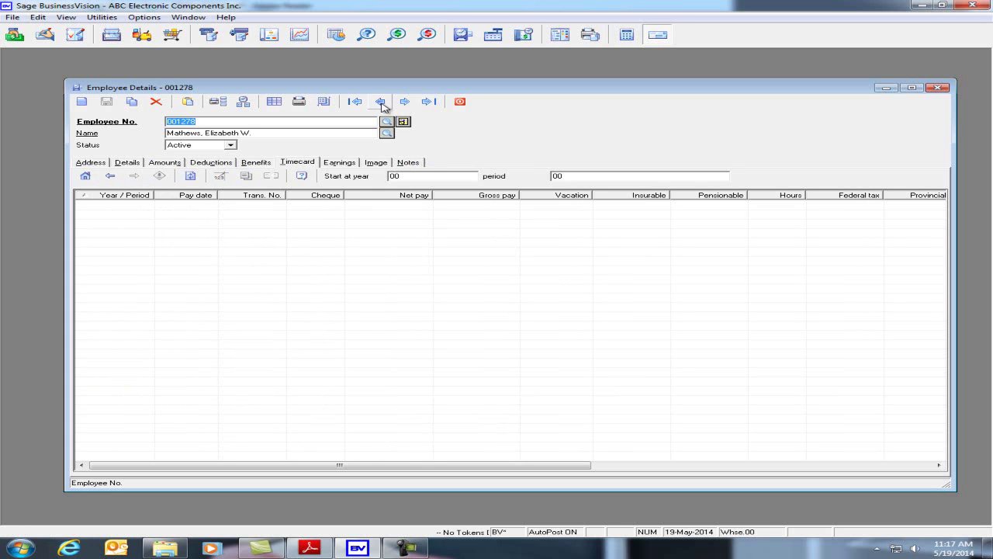
{"action": "left_click", "coordinate": [380, 102]}
{"action": "left_click", "coordinate": [381, 102]}
{"action": "left_click", "coordinate": [355, 102]}
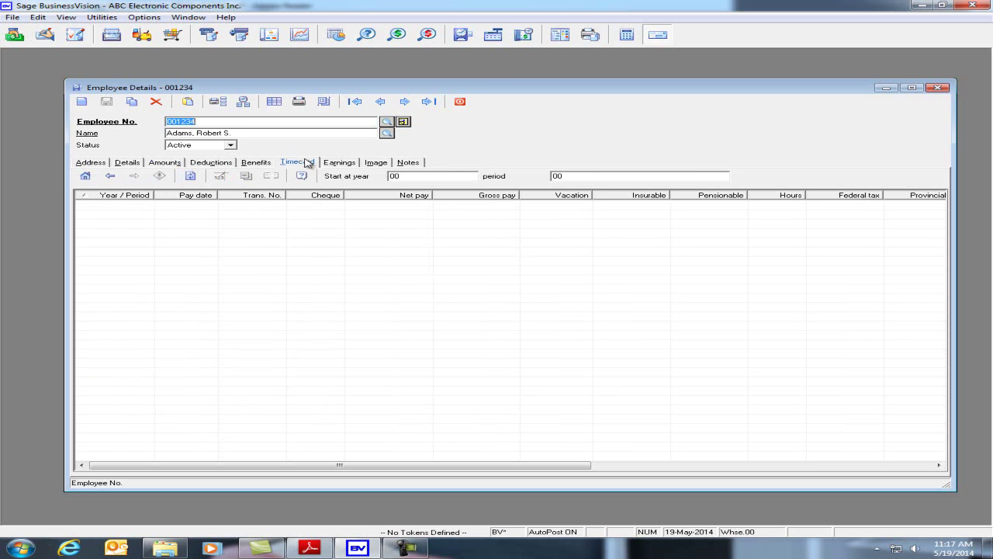
{"action": "left_click", "coordinate": [405, 102]}
{"action": "left_click", "coordinate": [405, 102]}
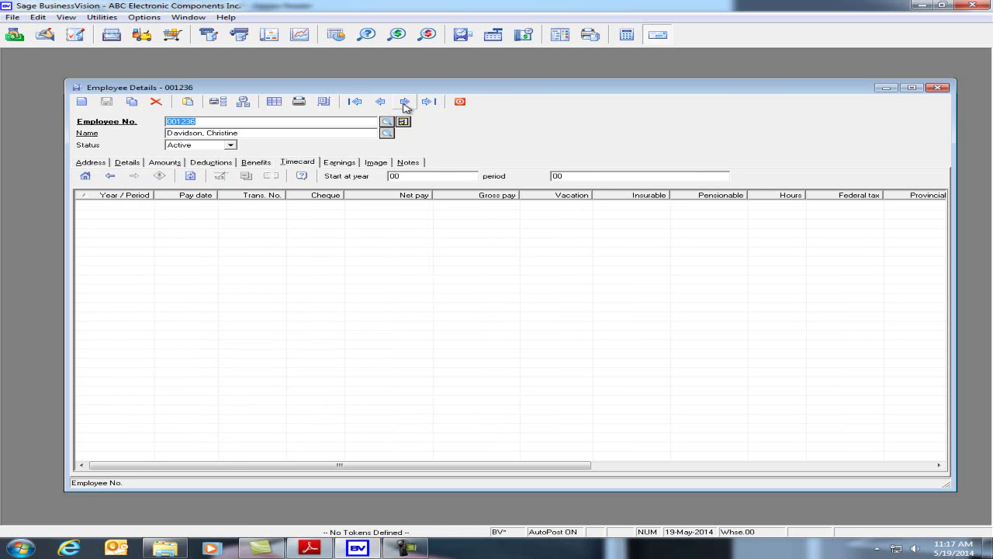
{"action": "left_click", "coordinate": [460, 101]}
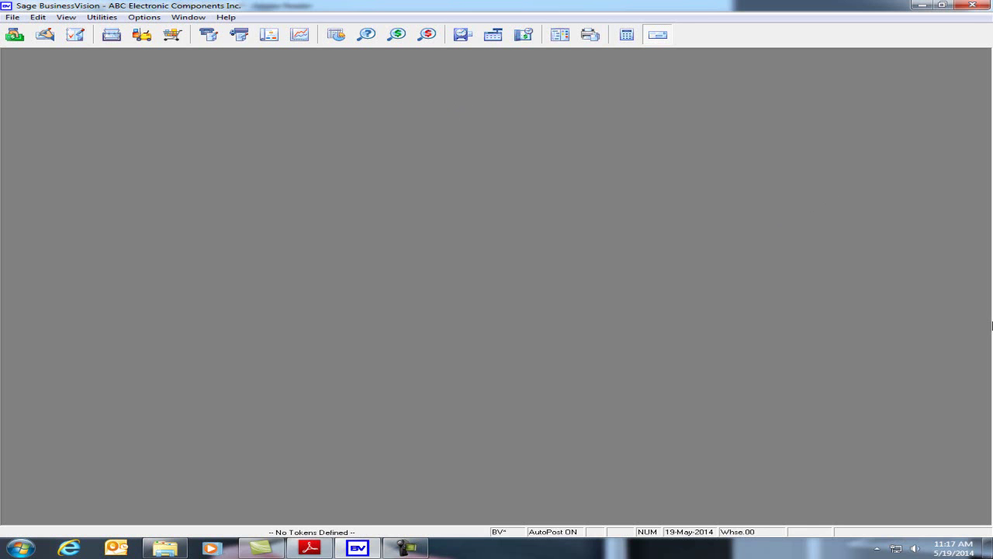
Create a Timecards import project named 'Timecard Import' and advance to the file-type step
{"action": "left_click", "coordinate": [13, 17]}
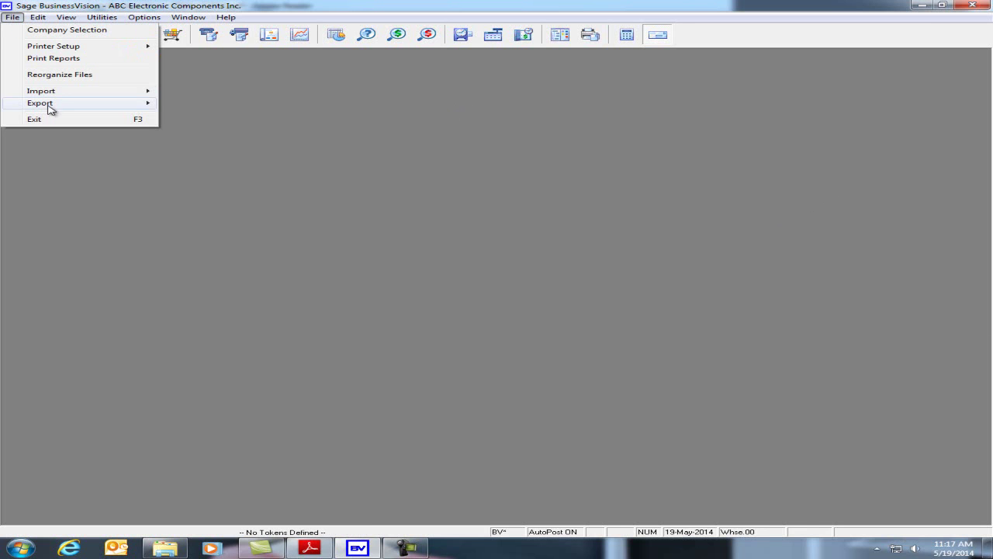
{"action": "mouse_move", "coordinate": [56, 94]}
{"action": "left_click", "coordinate": [172, 101]}
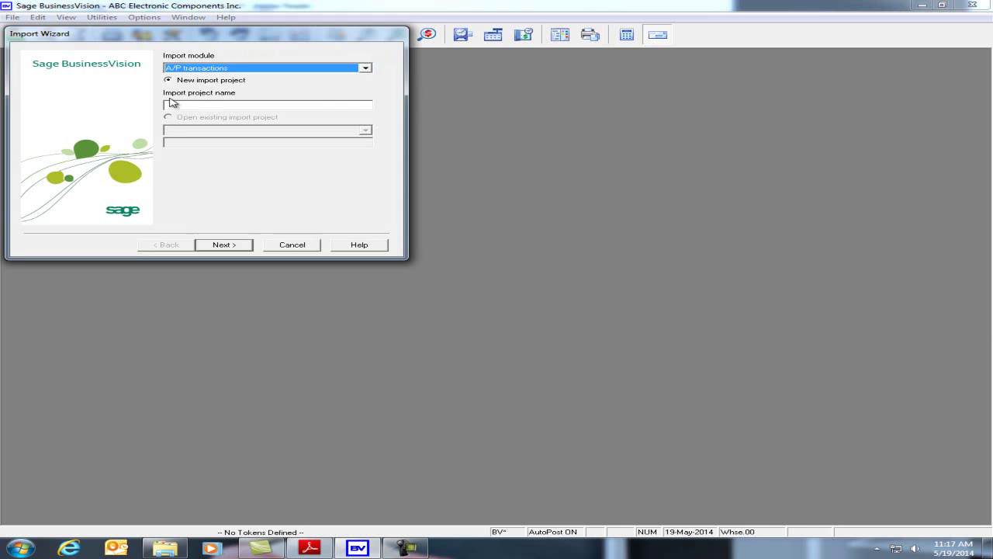
{"action": "left_click", "coordinate": [365, 69]}
{"action": "scroll", "coordinate": [368, 95], "scroll_direction": "down", "scroll_amount": 5}
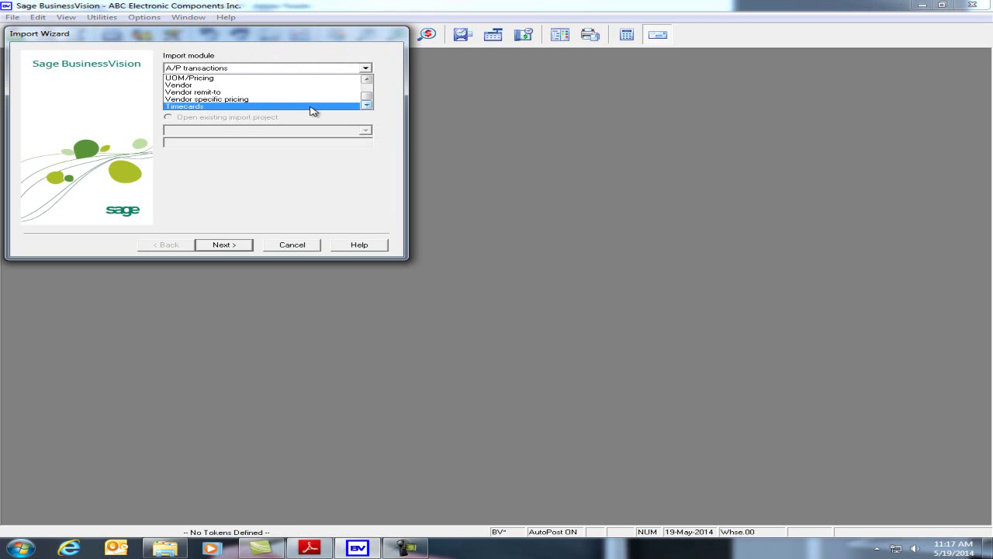
{"action": "left_click", "coordinate": [314, 107]}
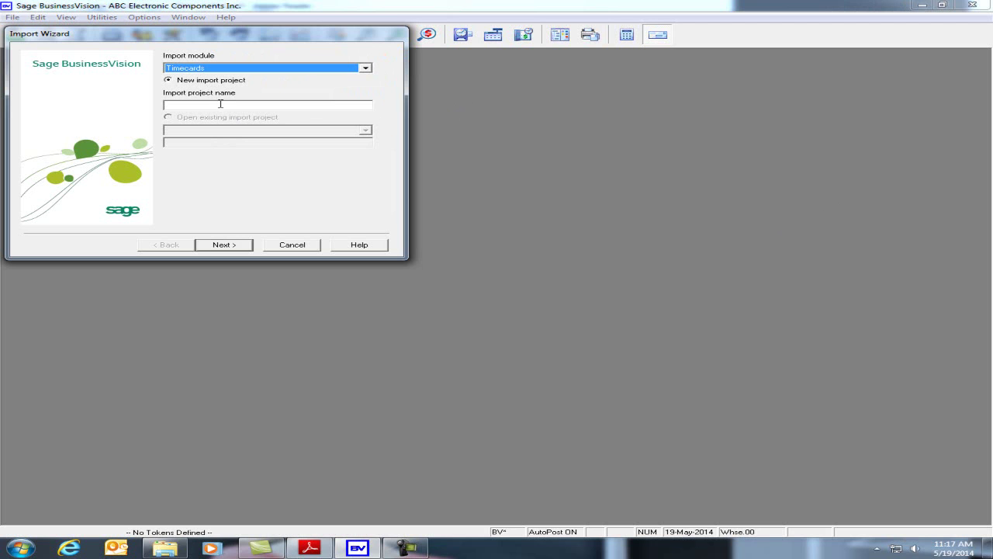
{"action": "left_click", "coordinate": [221, 105]}
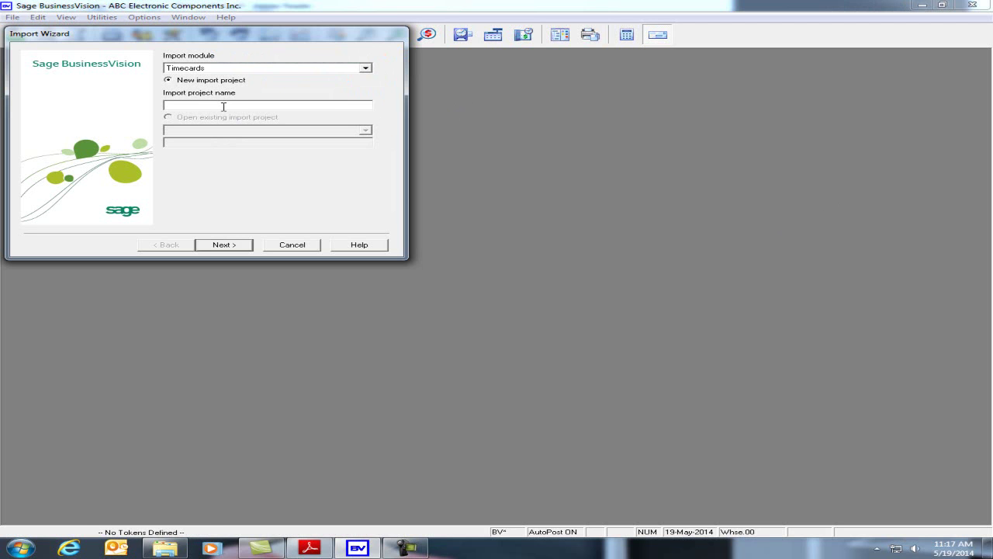
{"action": "type", "text": "Timecard Import"}
{"action": "key", "text": "Tab"}
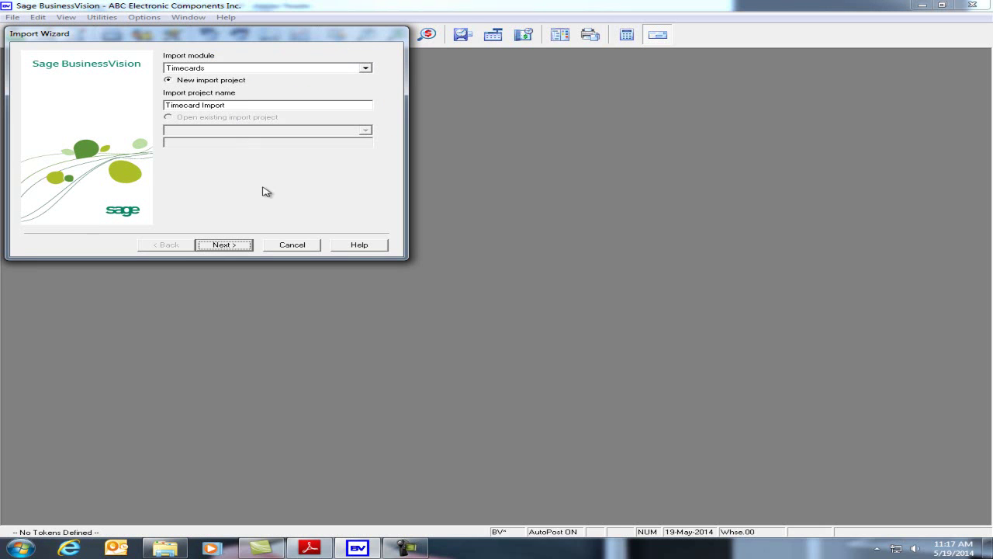
{"action": "left_click", "coordinate": [233, 245]}
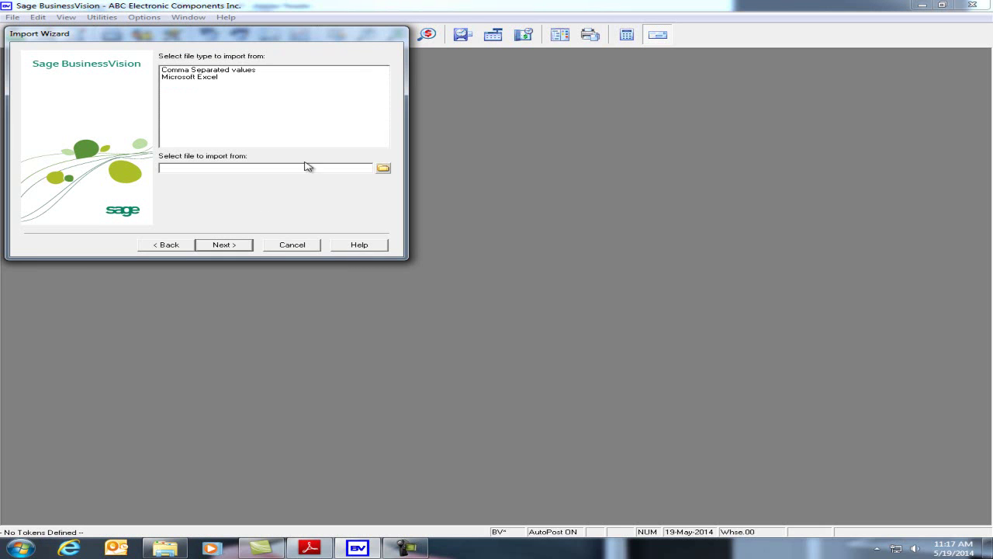
Set Microsoft Excel as the source type with C:\BusinessVision\Demo\timecard.xls as the import file
{"action": "left_click", "coordinate": [214, 74]}
{"action": "left_click", "coordinate": [222, 78]}
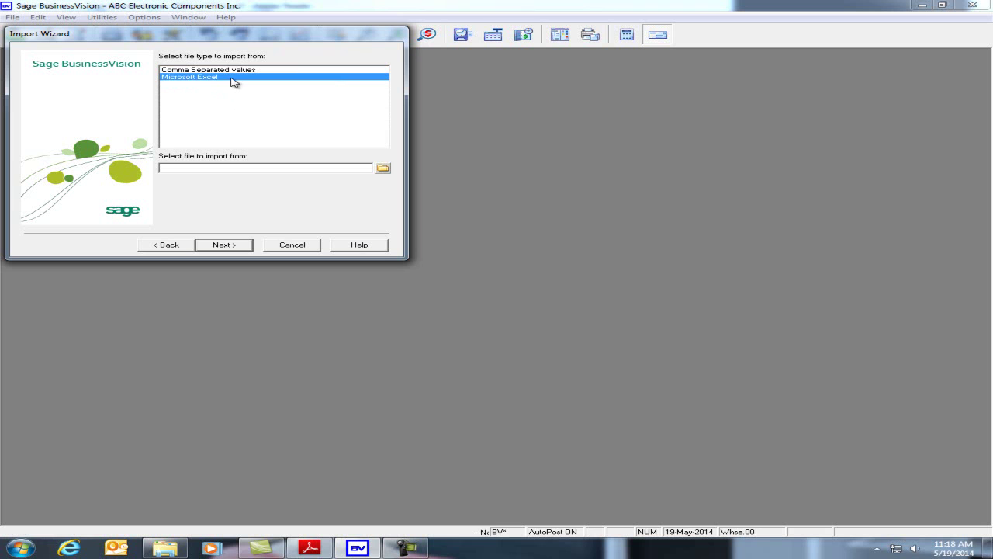
{"action": "left_click", "coordinate": [384, 169]}
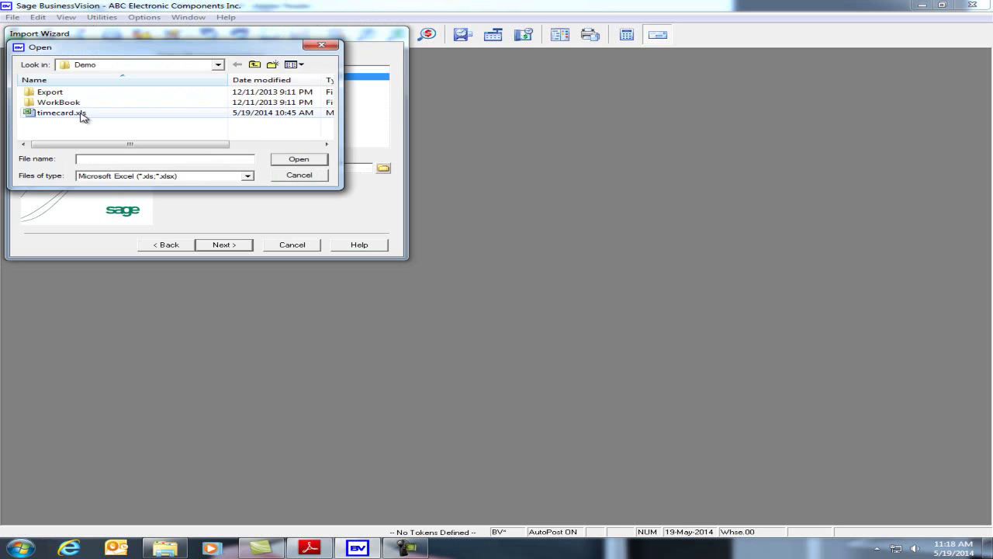
{"action": "left_click", "coordinate": [82, 115]}
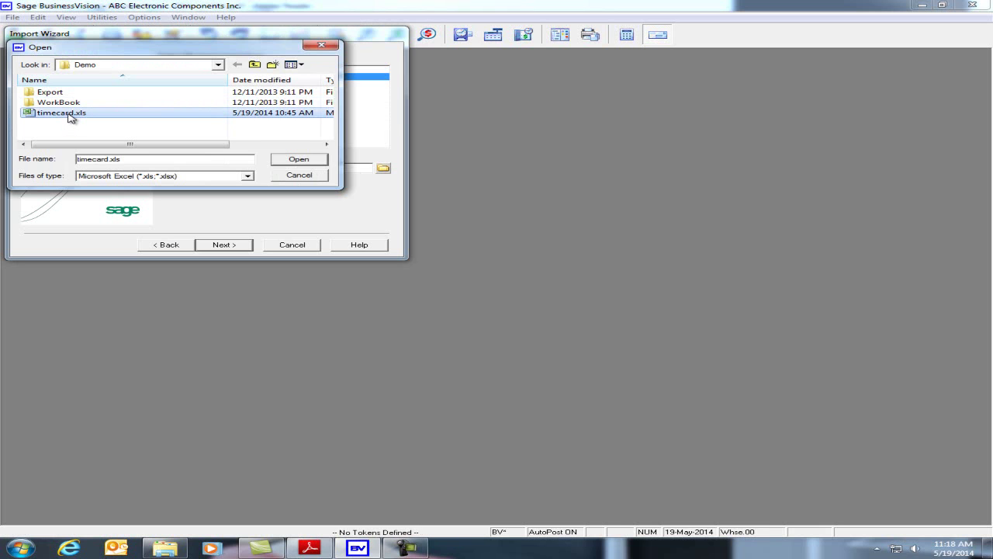
{"action": "left_click", "coordinate": [284, 160]}
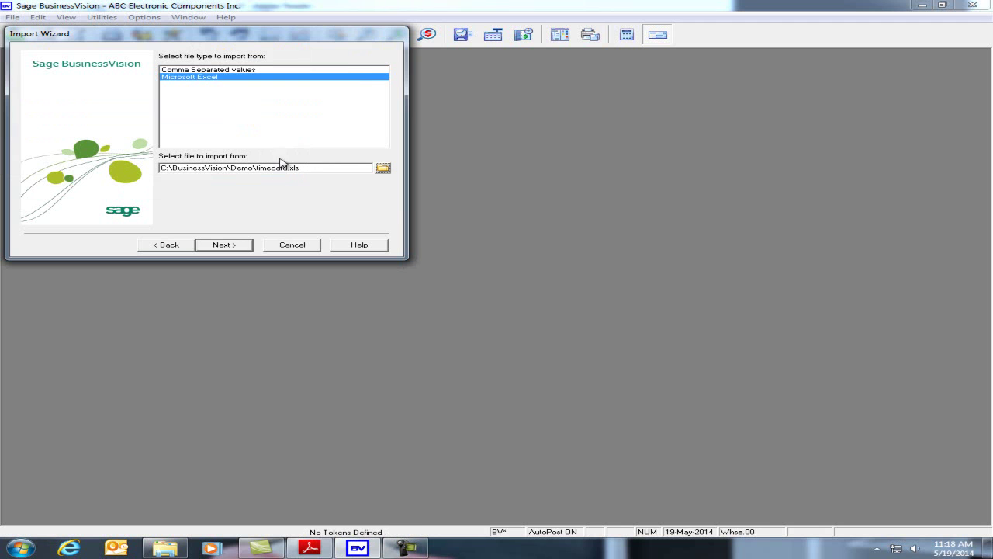
Advance to the field-mapping step and open timecard.xls from the Demo folder in Excel
{"action": "left_click", "coordinate": [223, 244]}
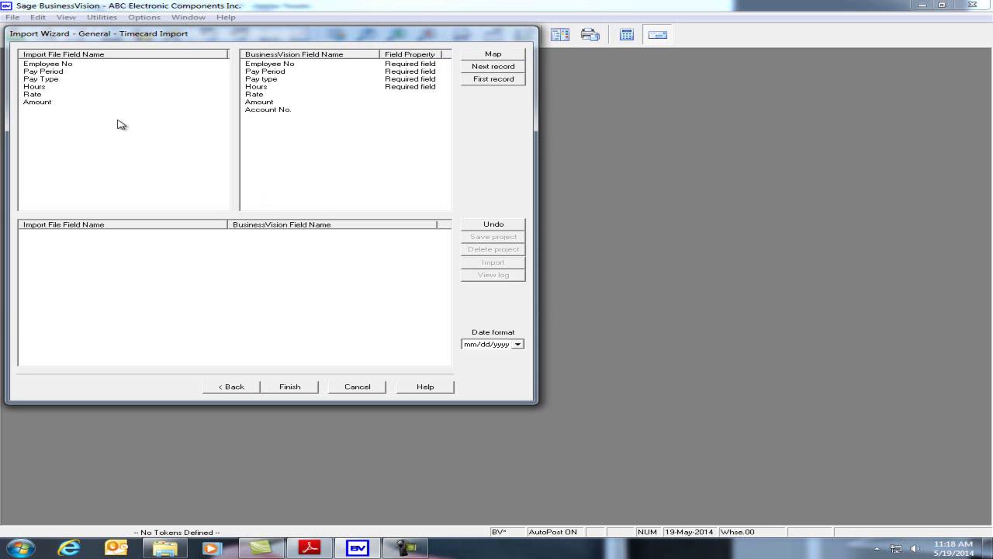
{"action": "left_click", "coordinate": [164, 548]}
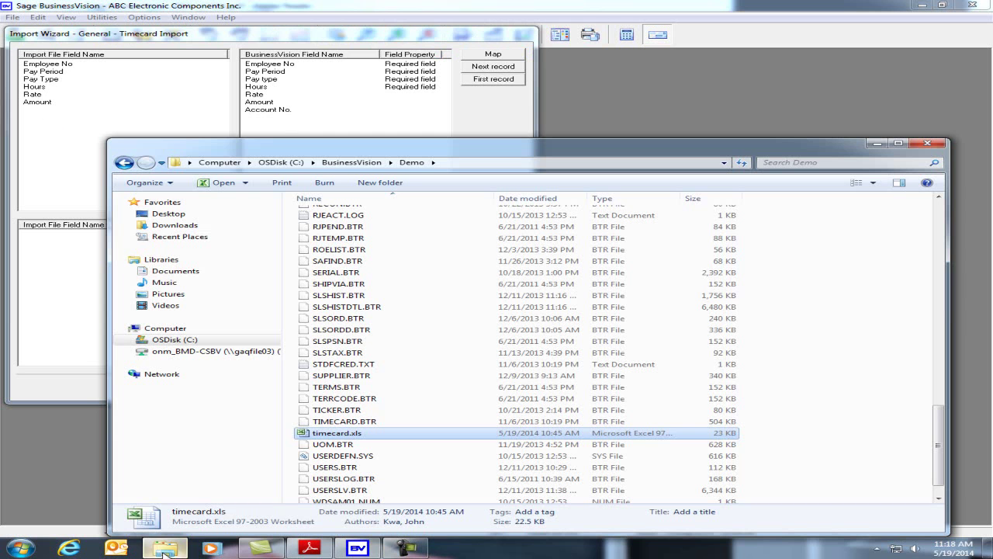
{"action": "double_click", "coordinate": [345, 439]}
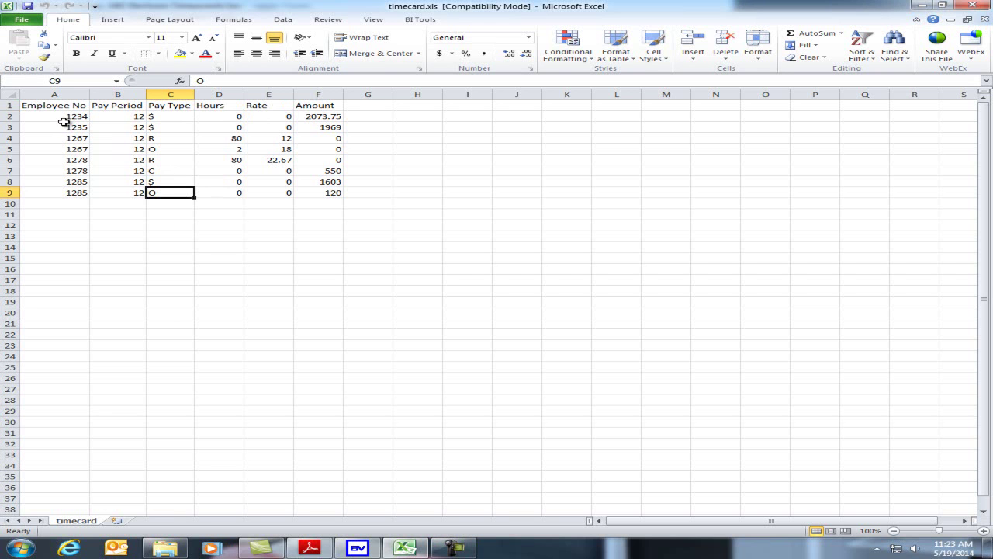
Review employee 1234, row 3 hours, pay types $, R, O, C and pay period 12, then return to BusinessVision
{"action": "left_click", "coordinate": [62, 118]}
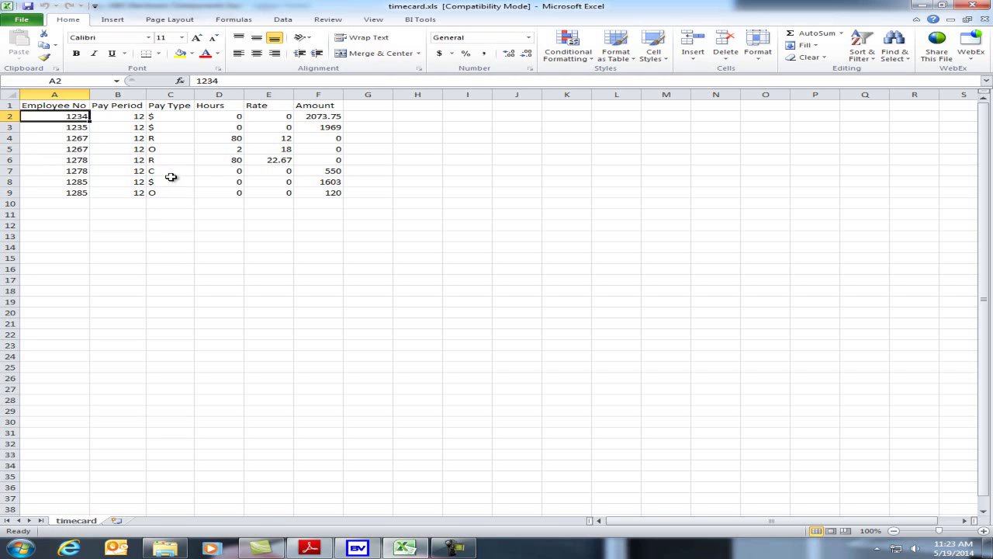
{"action": "left_click", "coordinate": [239, 128]}
{"action": "left_click", "coordinate": [158, 128]}
{"action": "left_click", "coordinate": [167, 140]}
{"action": "left_click", "coordinate": [174, 151]}
{"action": "left_click", "coordinate": [173, 173]}
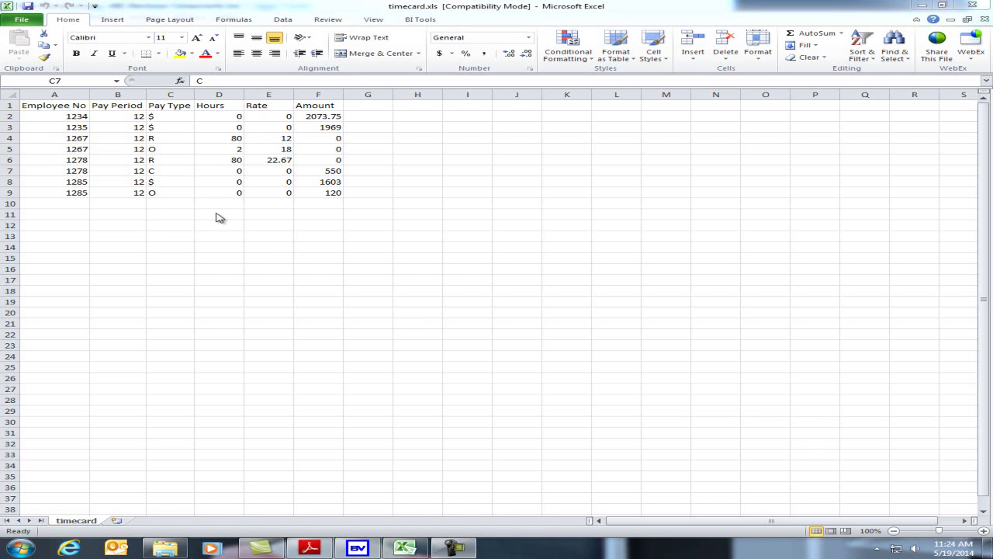
{"action": "key", "text": "F2"}
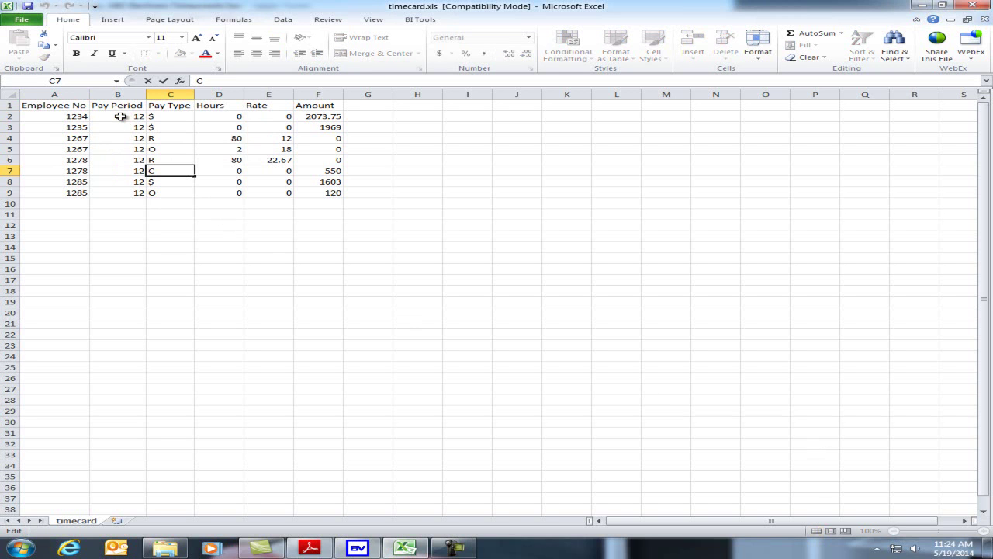
{"action": "left_click", "coordinate": [118, 119]}
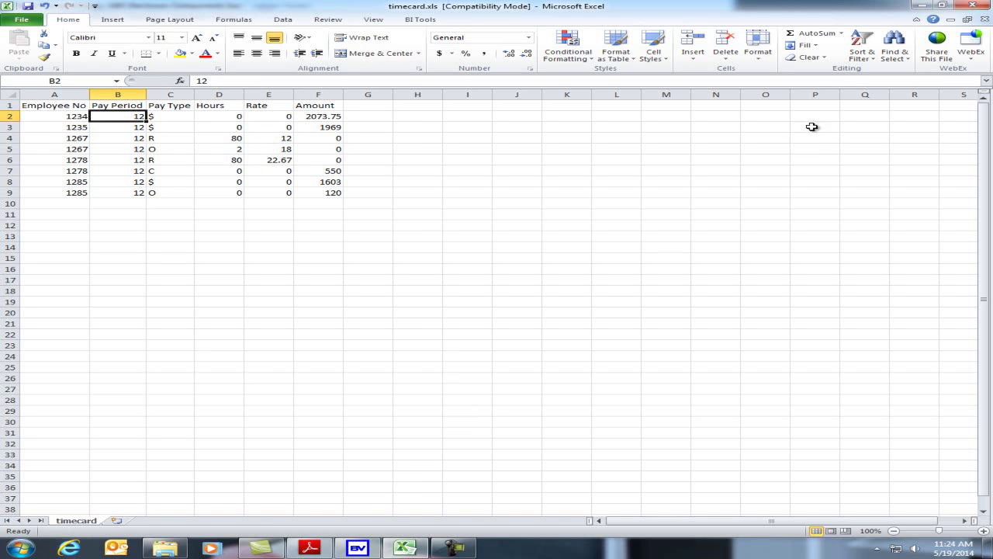
{"action": "left_click", "coordinate": [358, 548]}
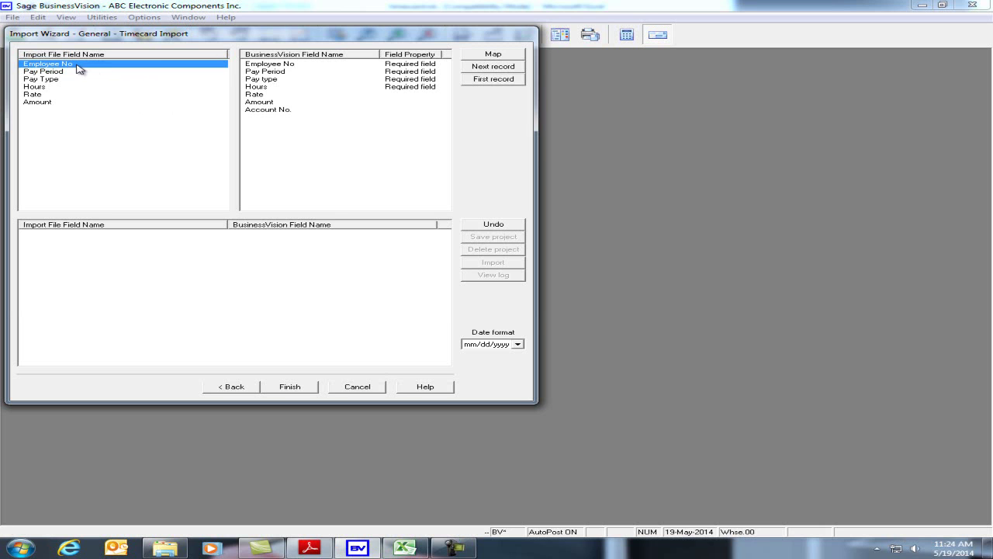
Map Employee No, Pay Period and Pay Type to their matching BusinessVision fields
{"action": "left_click", "coordinate": [257, 66]}
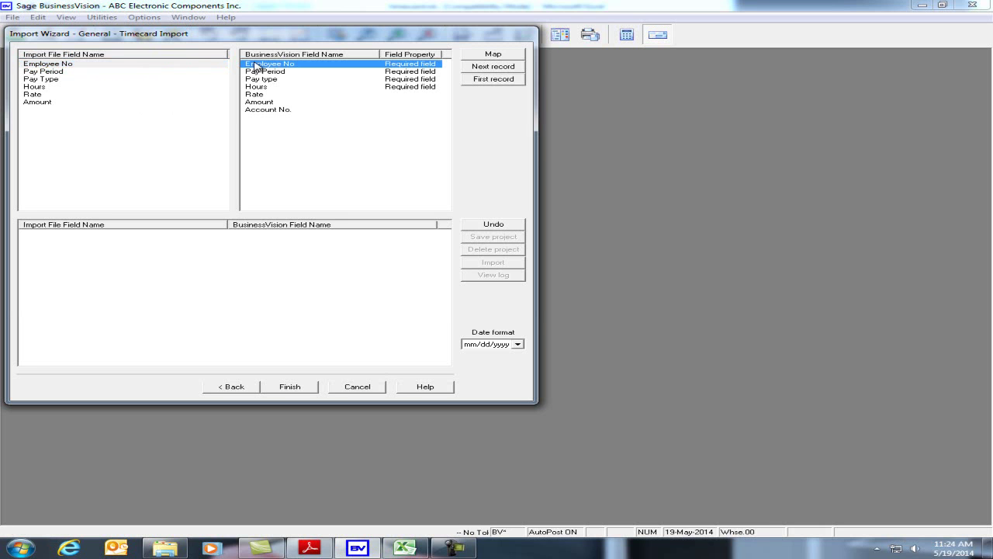
{"action": "left_click", "coordinate": [494, 54]}
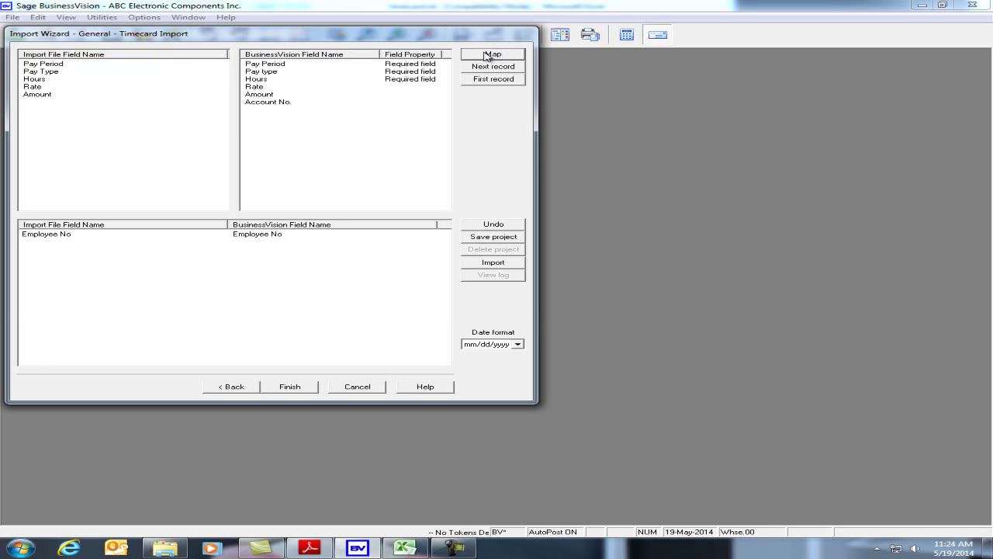
{"action": "left_click", "coordinate": [56, 66]}
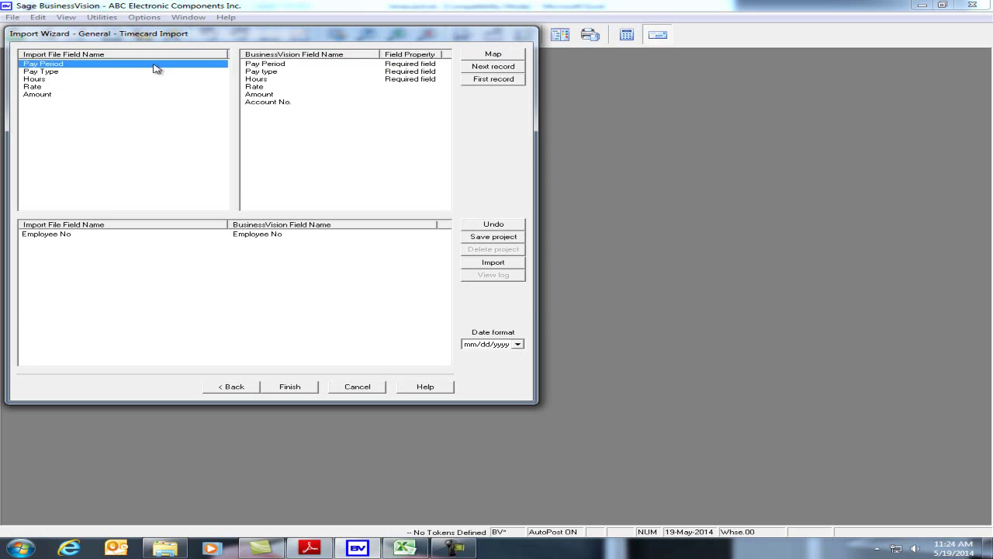
{"action": "left_click", "coordinate": [264, 64]}
{"action": "left_click", "coordinate": [503, 54]}
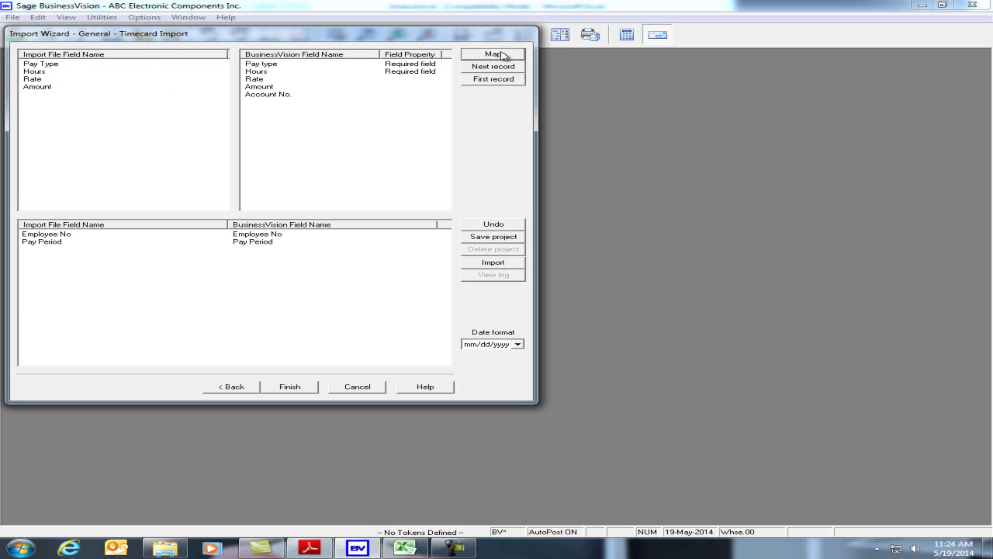
{"action": "left_click", "coordinate": [62, 66]}
{"action": "left_click", "coordinate": [262, 64]}
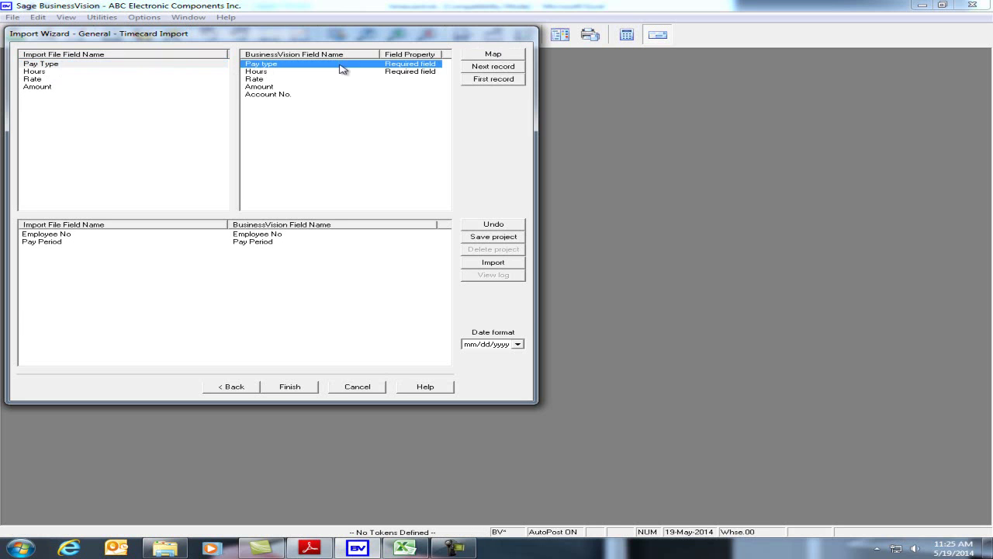
{"action": "left_click", "coordinate": [473, 54]}
Map Hours, Rate and Amount to their matching BusinessVision fields
{"action": "left_click", "coordinate": [66, 67]}
{"action": "left_click", "coordinate": [260, 64]}
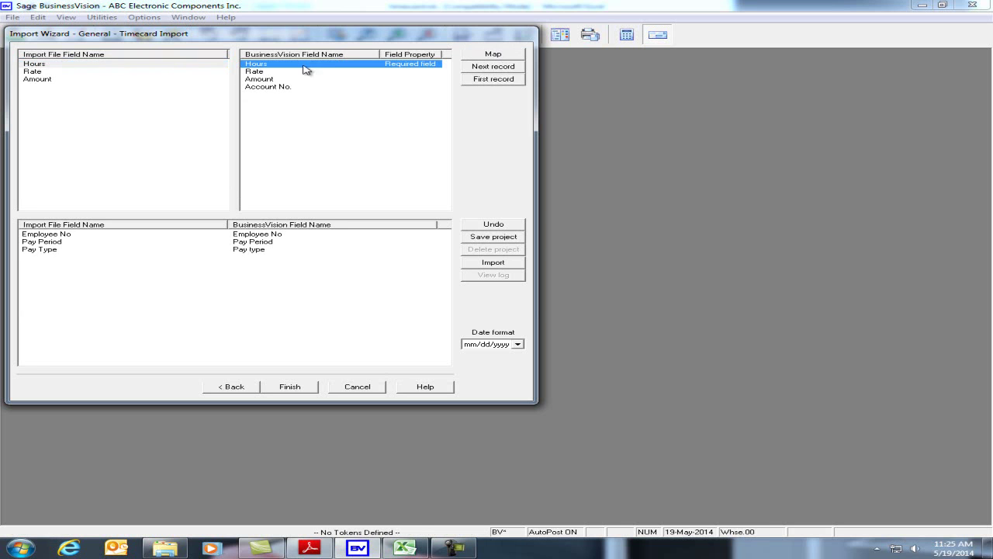
{"action": "left_click", "coordinate": [490, 56]}
{"action": "left_click", "coordinate": [46, 66]}
{"action": "left_click", "coordinate": [248, 67]}
{"action": "left_click", "coordinate": [466, 56]}
{"action": "left_click", "coordinate": [158, 67]}
{"action": "left_click", "coordinate": [261, 65]}
{"action": "left_click", "coordinate": [466, 56]}
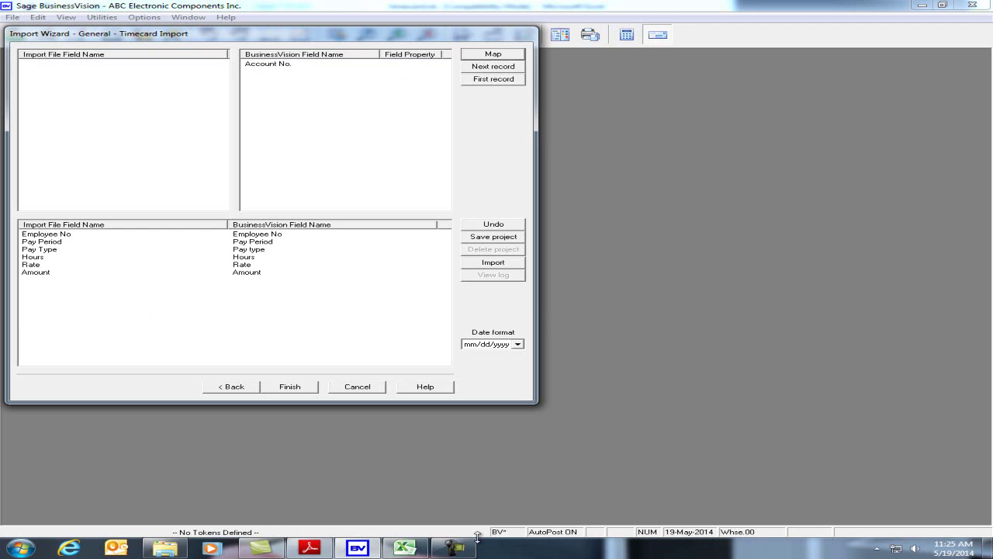
Close timecard.xls in Excel with its changes saved, and save the field mapping as a project
{"action": "left_click", "coordinate": [405, 548]}
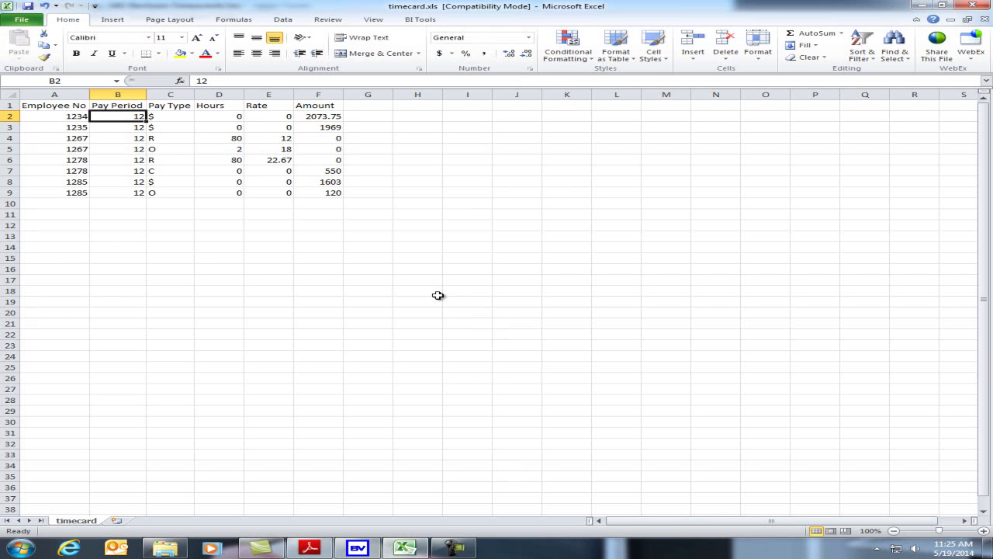
{"action": "left_click", "coordinate": [972, 6]}
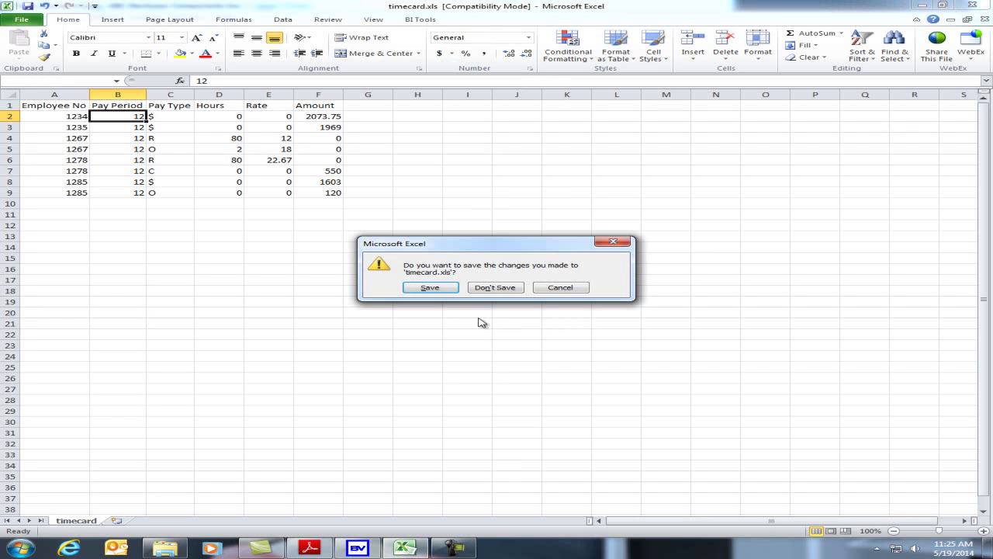
{"action": "left_click", "coordinate": [436, 290]}
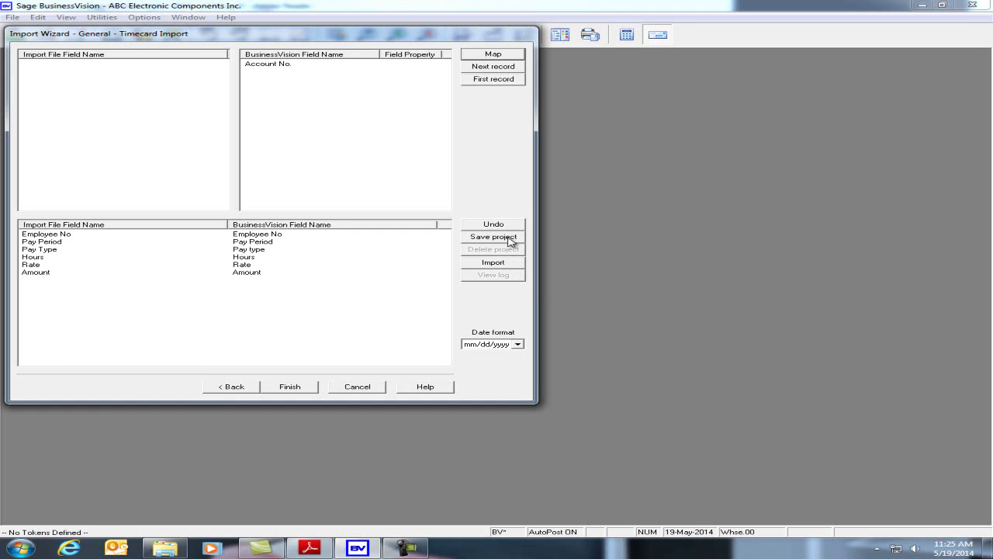
{"action": "left_click", "coordinate": [512, 239]}
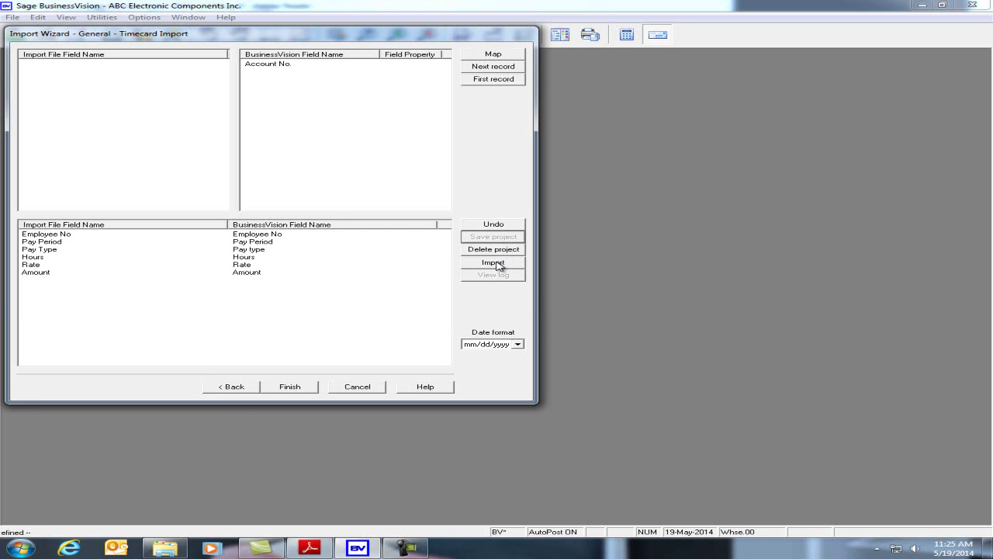
Run the timecard import and acknowledge the successful completion message
{"action": "left_click", "coordinate": [496, 263]}
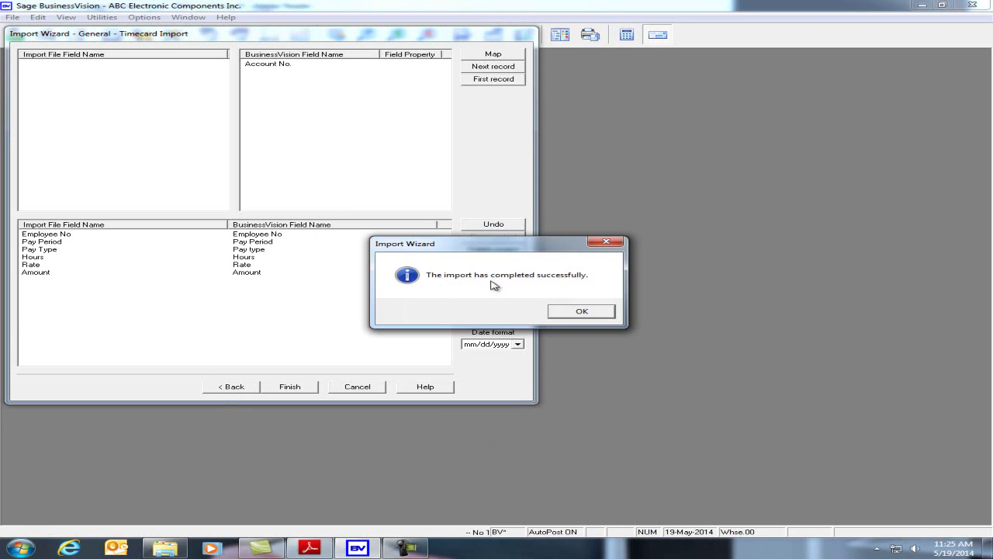
{"action": "left_click_drag", "start_coordinate": [509, 248], "coordinate": [614, 172]}
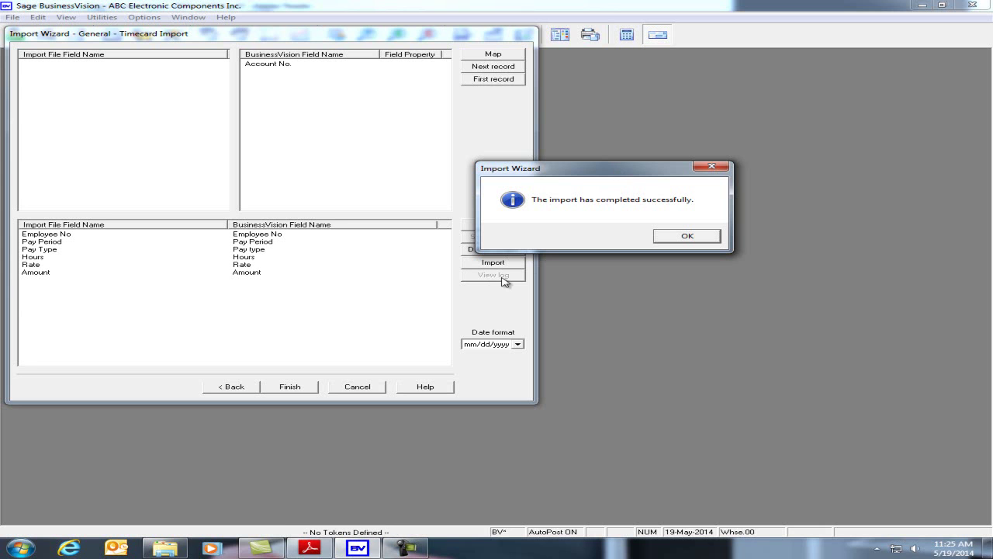
{"action": "left_click", "coordinate": [687, 235]}
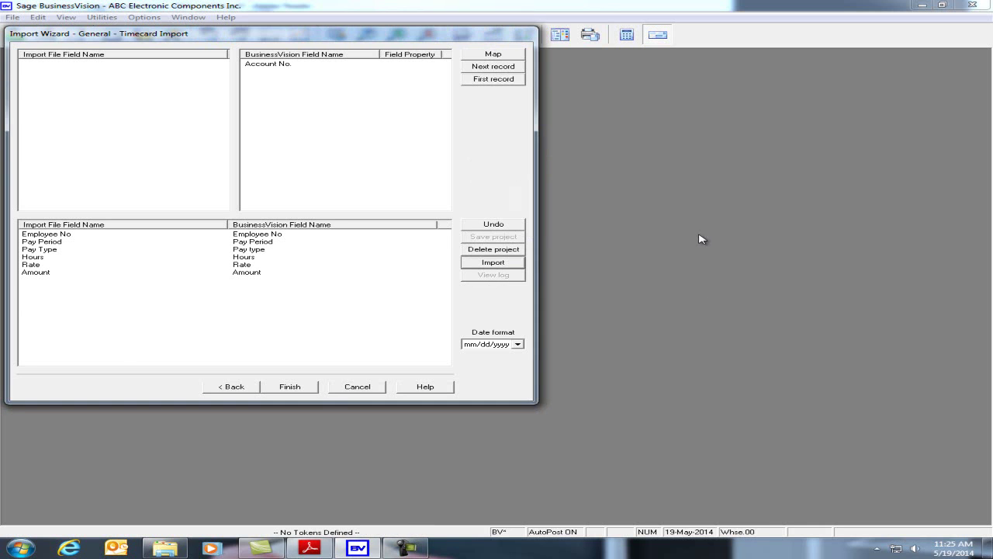
Close the wizard, then select the first employee's unpaid period 12 entry in Employee Details' Timecard history
{"action": "left_click", "coordinate": [303, 385]}
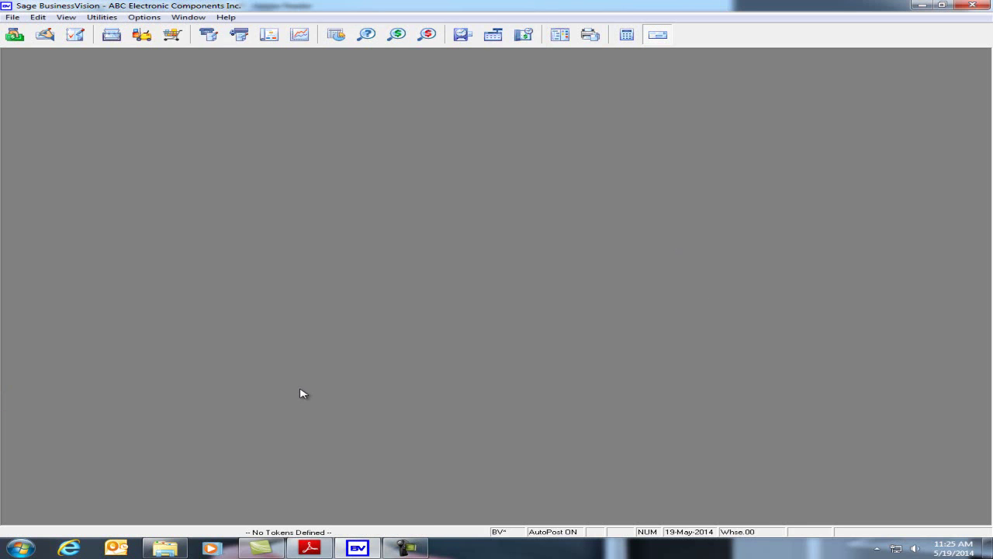
{"action": "left_click", "coordinate": [458, 37]}
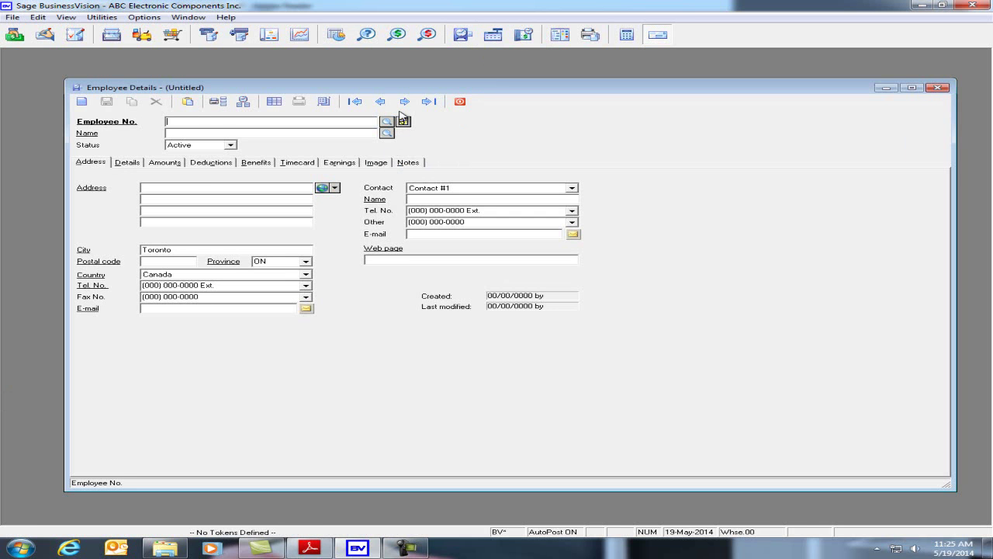
{"action": "left_click", "coordinate": [403, 101]}
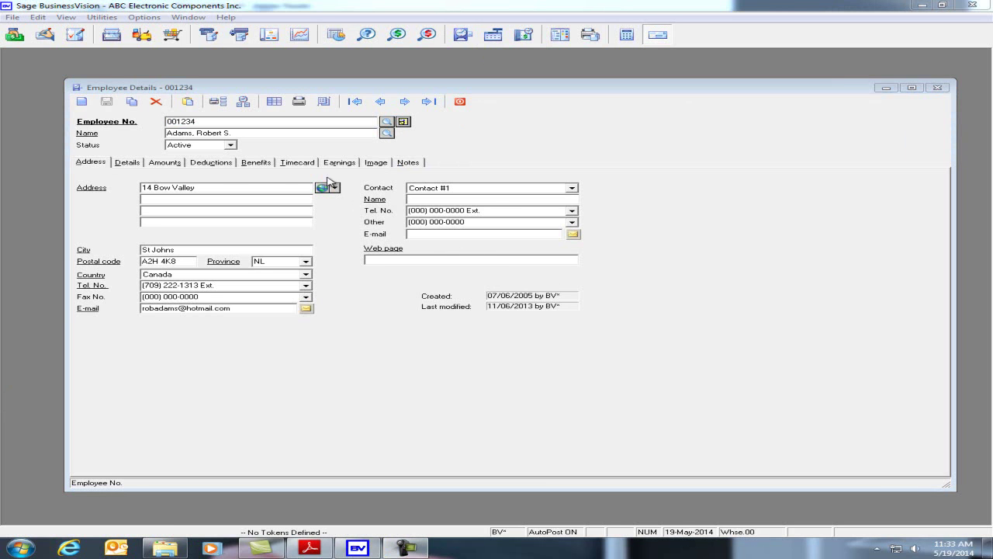
{"action": "left_click", "coordinate": [297, 162]}
{"action": "left_click", "coordinate": [198, 206]}
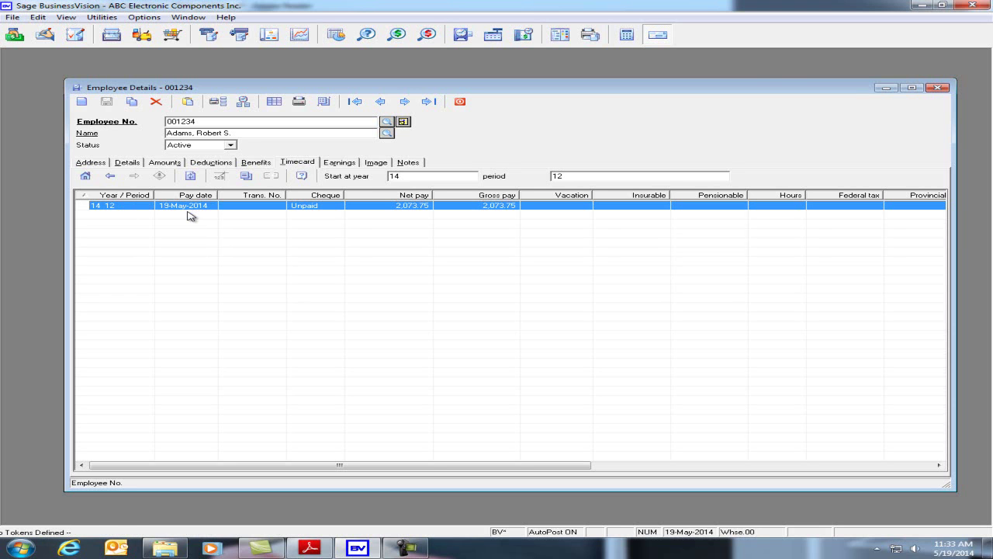
Open the period 12 timecard and total it: gross $2,088.75, deductions $552.51, net $1,521.24
{"action": "double_click", "coordinate": [315, 207]}
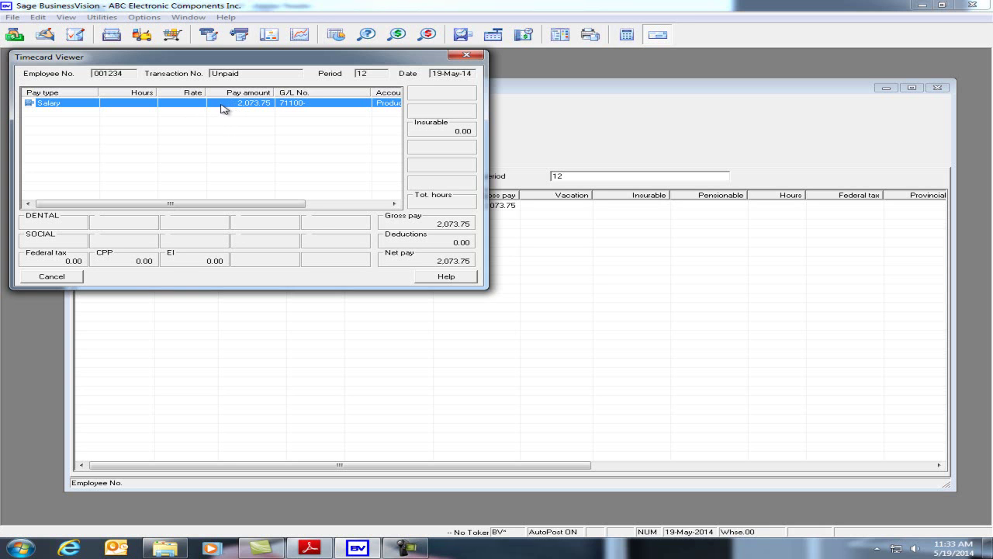
{"action": "left_click", "coordinate": [72, 278]}
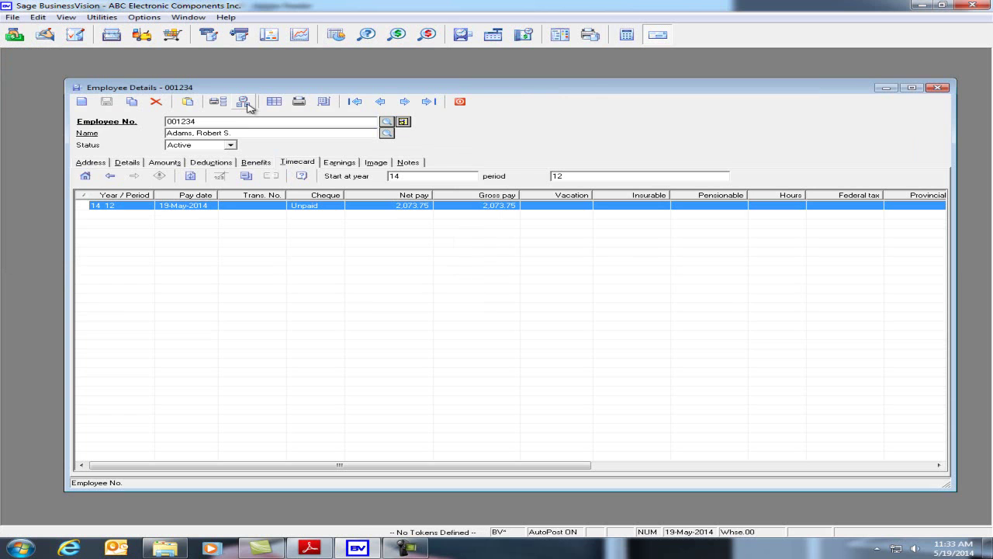
{"action": "left_click", "coordinate": [244, 105]}
{"action": "key", "text": "Tab"}
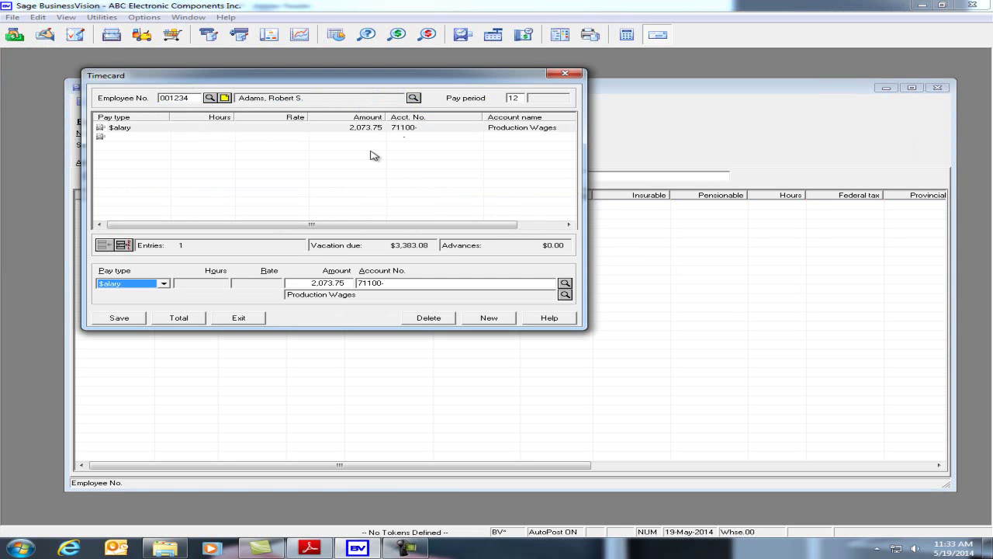
{"action": "left_click", "coordinate": [186, 321]}
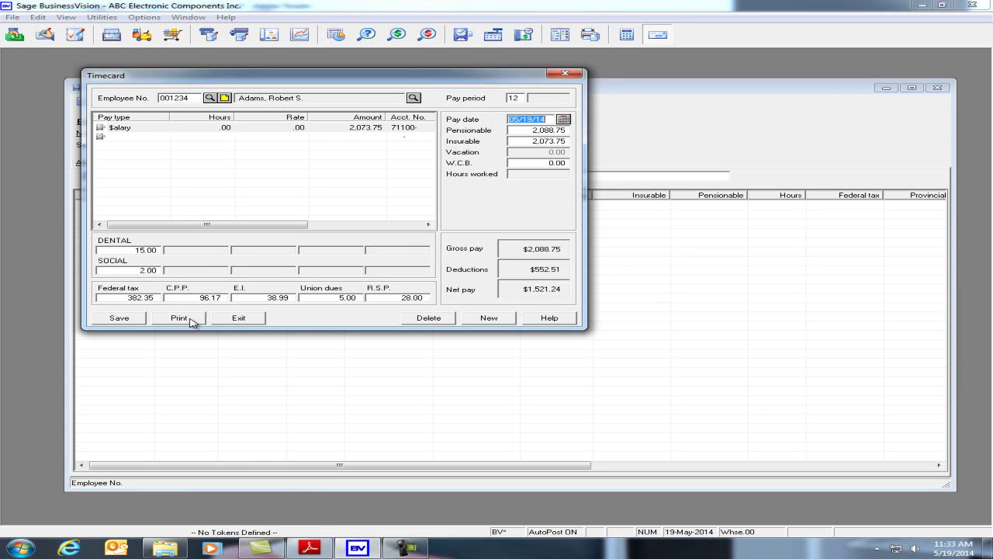
{"action": "left_click", "coordinate": [242, 319]}
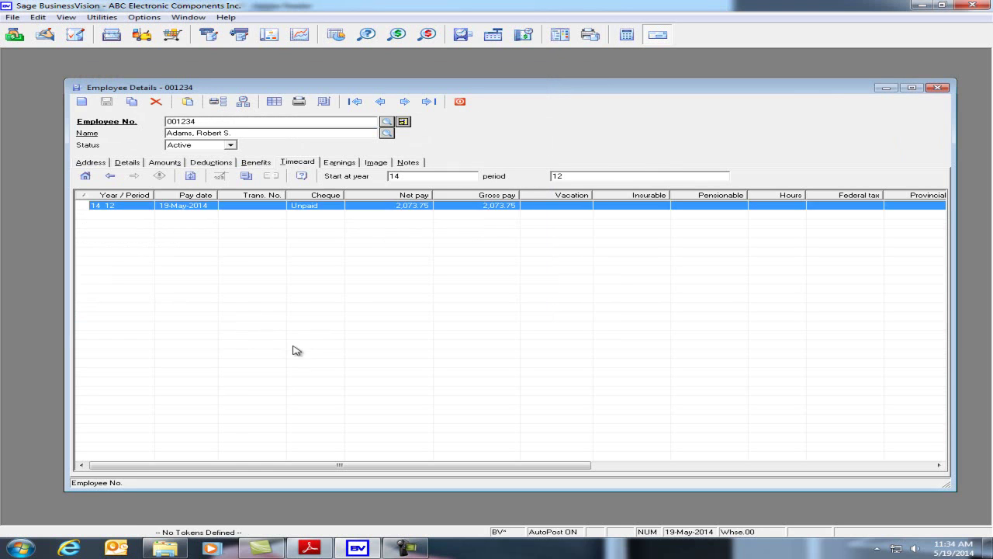
Pick the next employee from the lookup and view their period 12 timecard totalling $996.00
{"action": "left_click", "coordinate": [405, 101]}
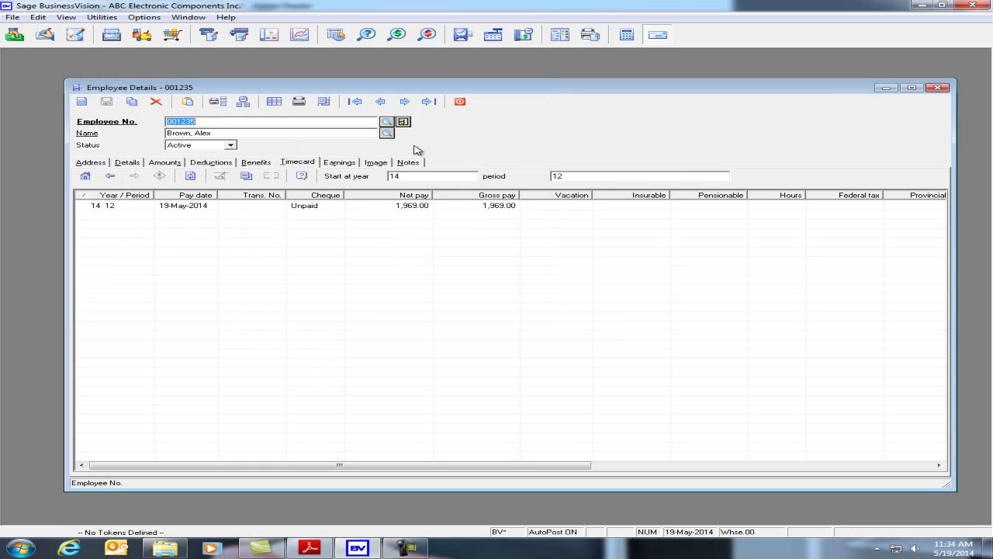
{"action": "left_click", "coordinate": [390, 122]}
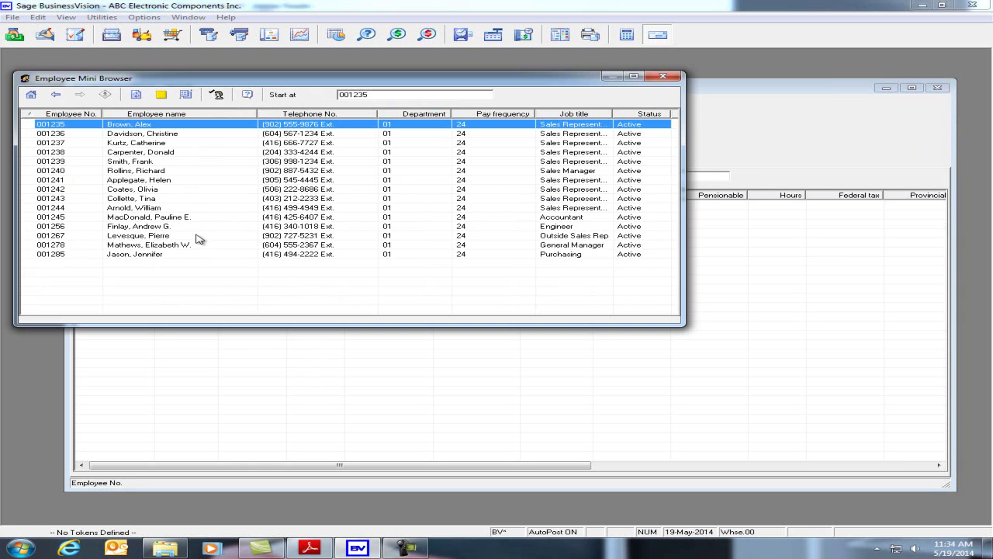
{"action": "double_click", "coordinate": [196, 238]}
{"action": "double_click", "coordinate": [225, 208]}
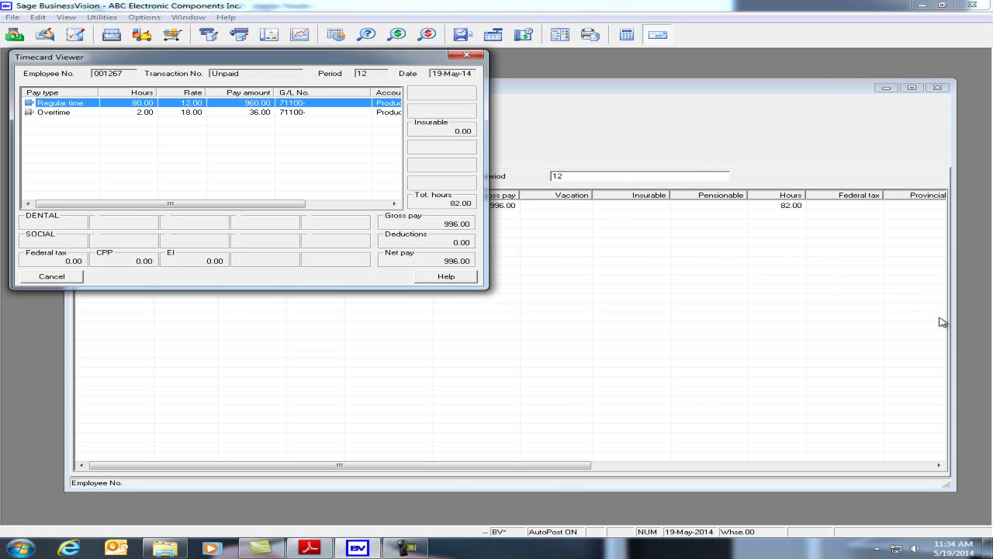
Rename the timestamped timecard file to timecard.xls and open it in Excel
{"action": "left_click", "coordinate": [164, 548]}
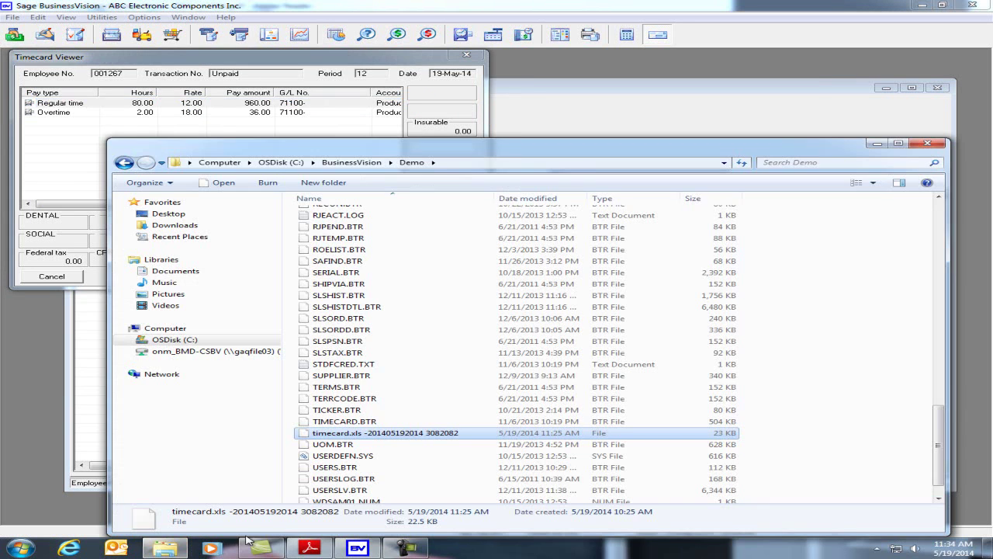
{"action": "left_click", "coordinate": [450, 434]}
{"action": "left_click", "coordinate": [462, 434]}
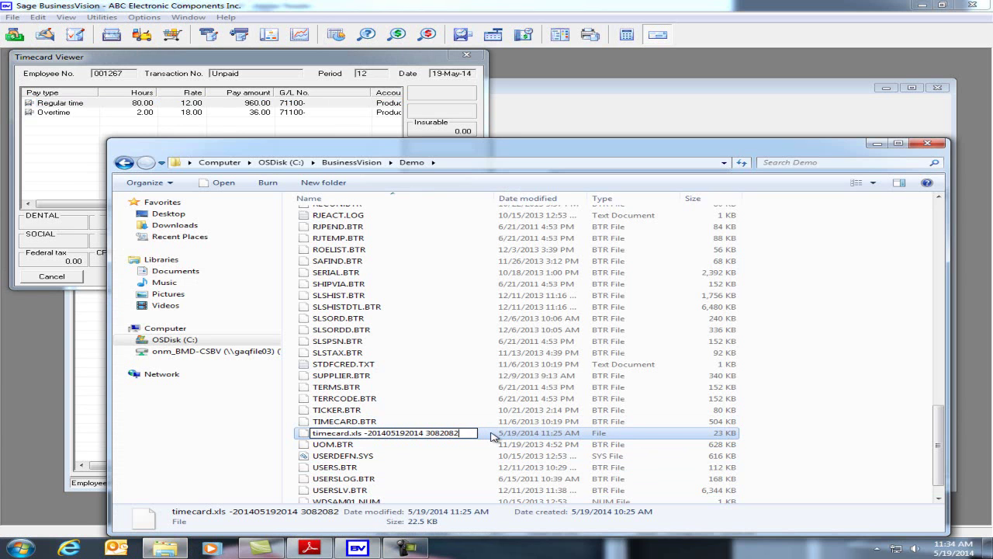
{"action": "key", "text": "BackSpace"}
{"action": "key", "text": "BackSpace"}
{"action": "key", "text": "BackSpace"}
{"action": "key", "text": "BackSpace"}
{"action": "key", "text": "BackSpace"}
{"action": "key", "text": "BackSpace"}
{"action": "key", "text": "BackSpace"}
{"action": "key", "text": "BackSpace"}
{"action": "key", "text": "BackSpace"}
{"action": "key", "text": "BackSpace"}
{"action": "key", "text": "BackSpace"}
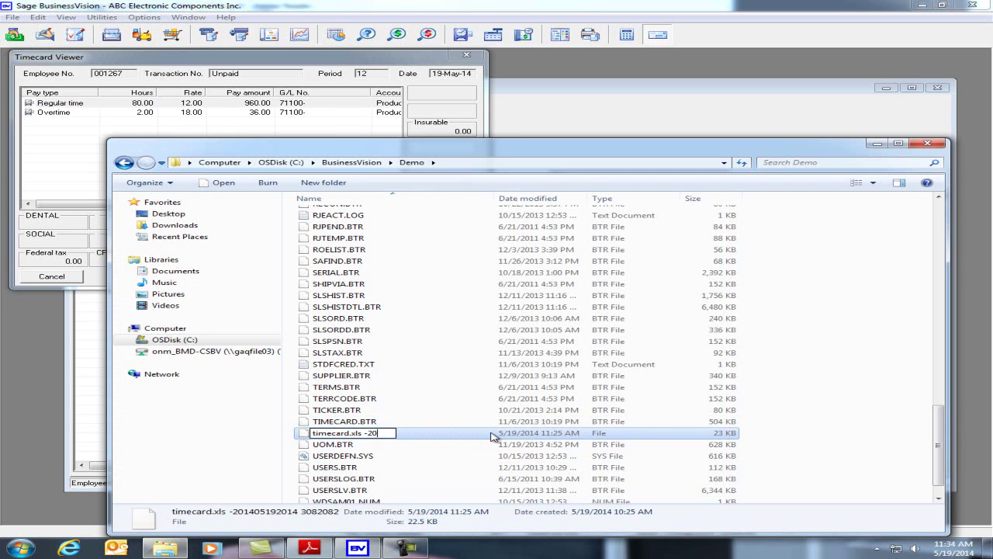
{"action": "key", "text": "Return"}
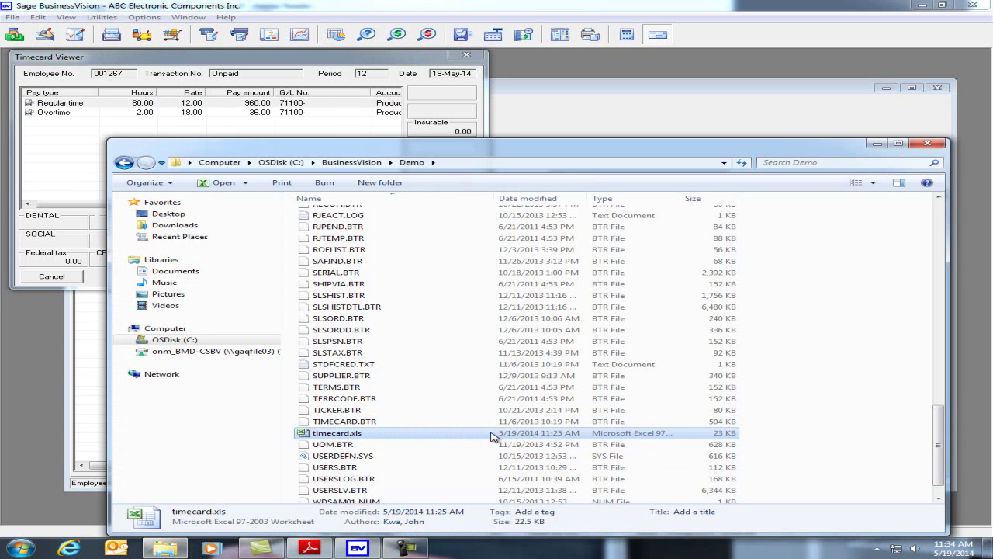
{"action": "double_click", "coordinate": [366, 439]}
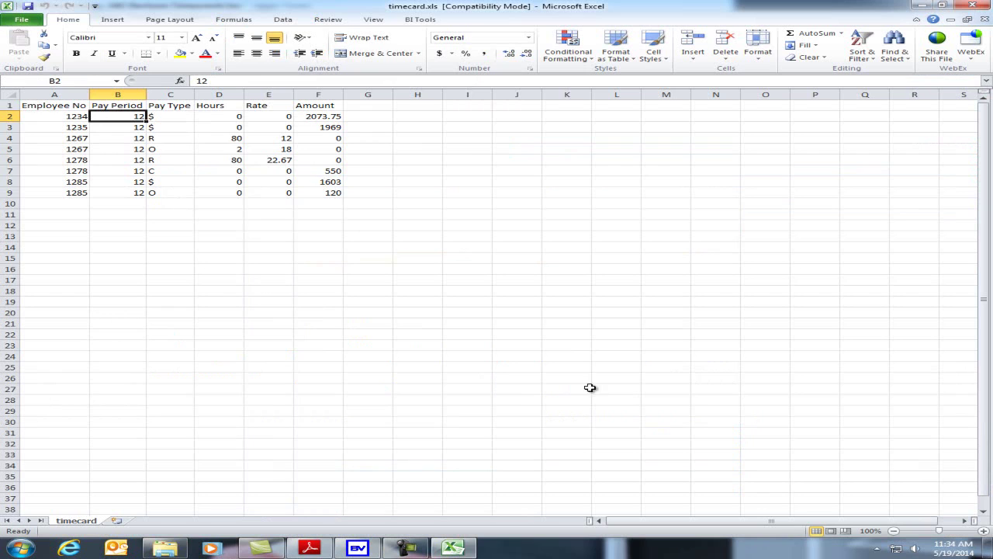
Check rows 4–5: 80 hours at 12 regular and 2 hours at 18 overtime
{"action": "left_click", "coordinate": [81, 149]}
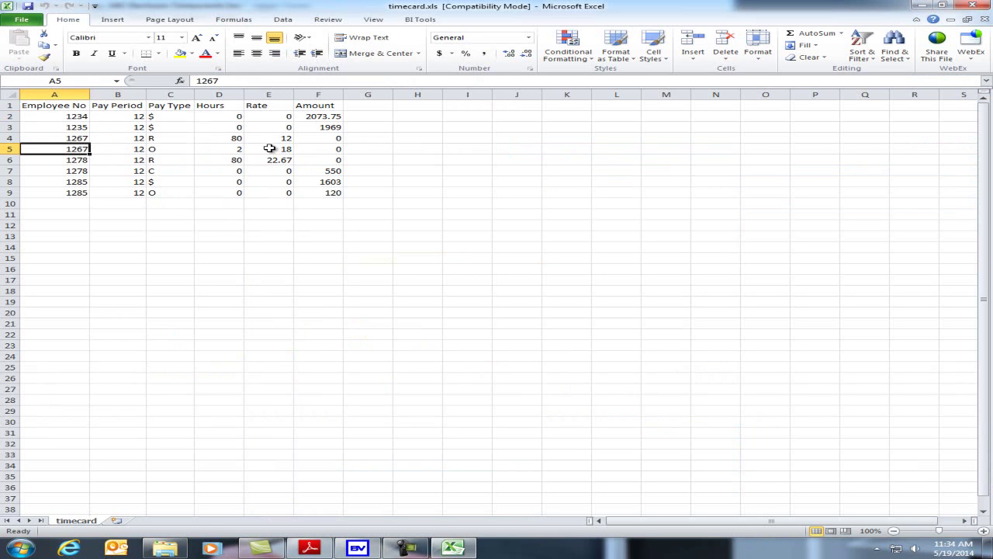
{"action": "left_click", "coordinate": [235, 139]}
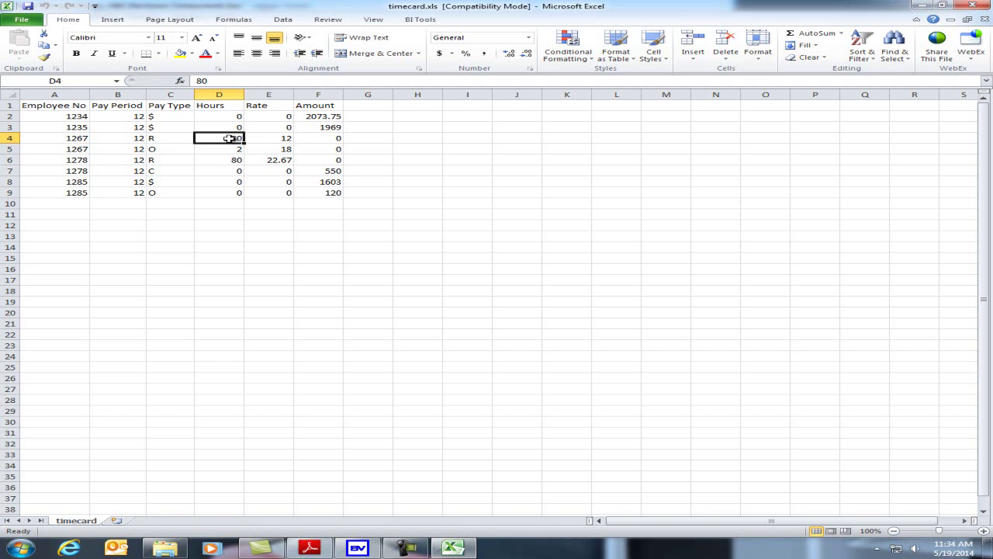
{"action": "left_click", "coordinate": [281, 139]}
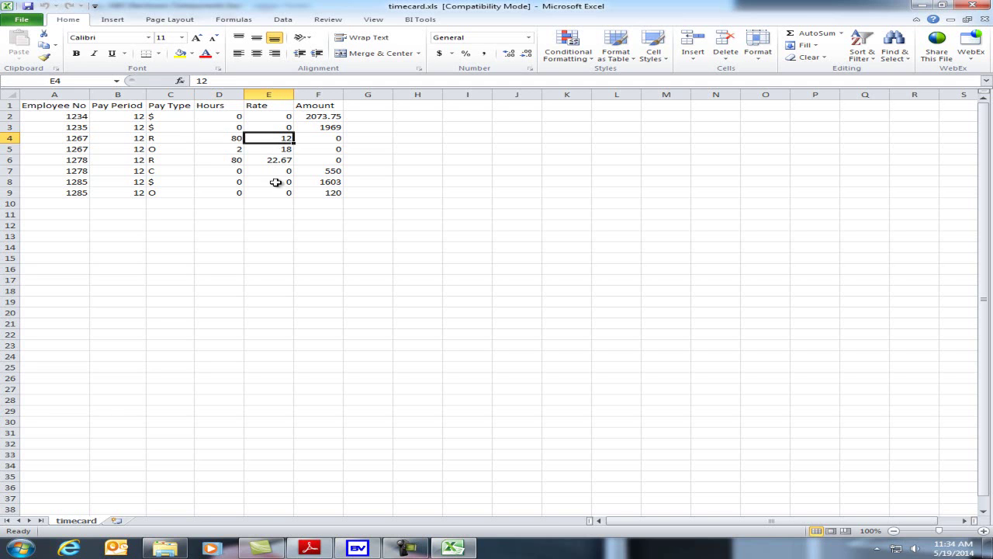
{"action": "left_click", "coordinate": [236, 150]}
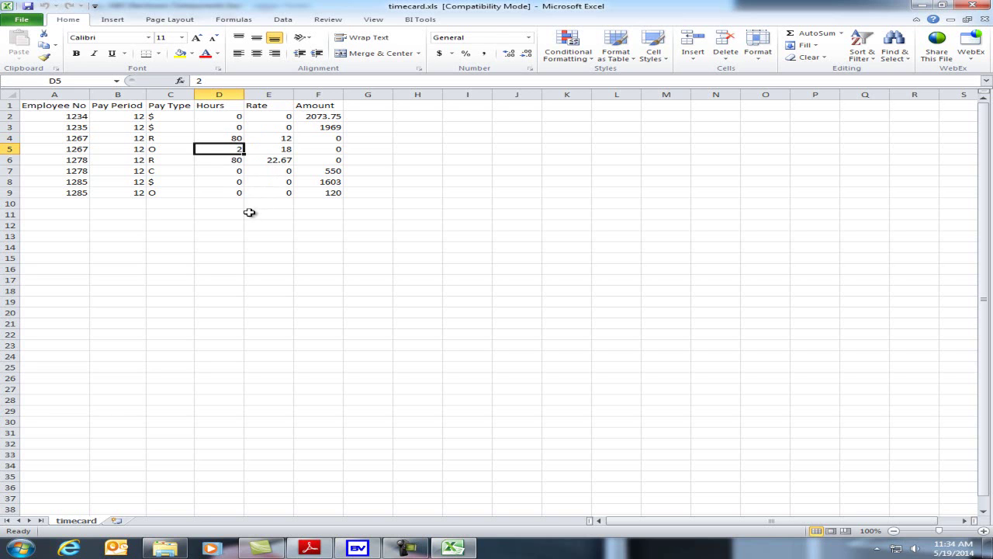
{"action": "left_click", "coordinate": [276, 150]}
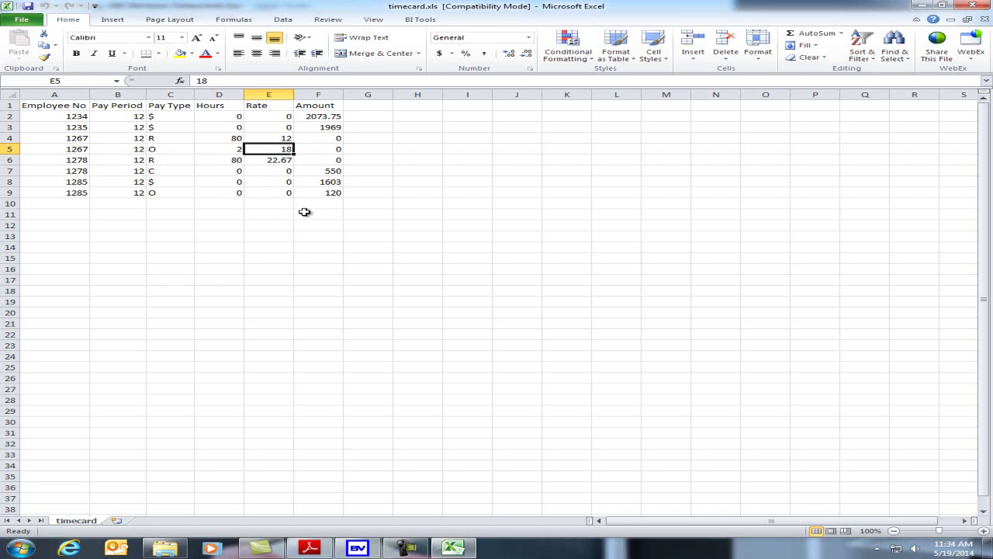
{"action": "left_click", "coordinate": [356, 549]}
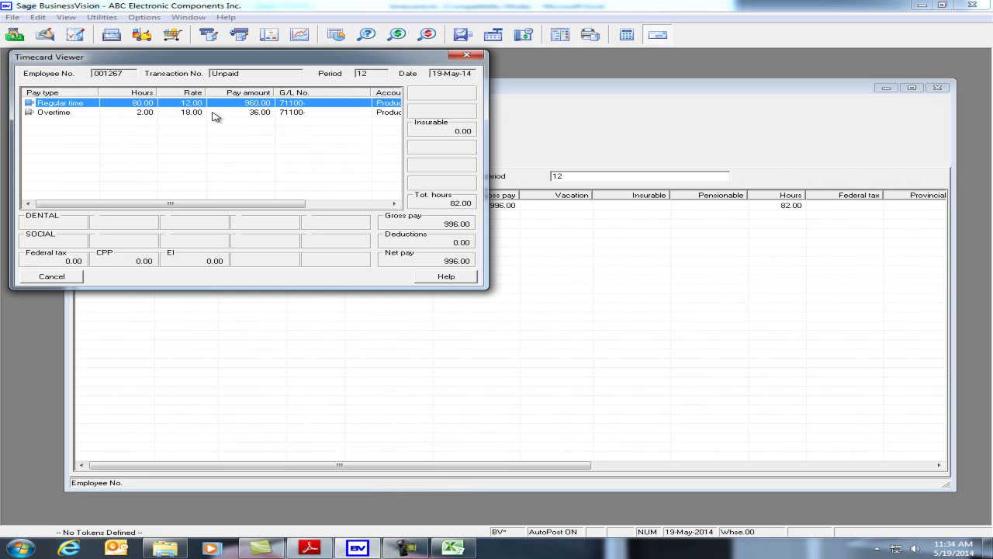
Move to the next employee and open their unpaid timecard breakdown
{"action": "left_click", "coordinate": [65, 278]}
{"action": "left_click", "coordinate": [405, 101]}
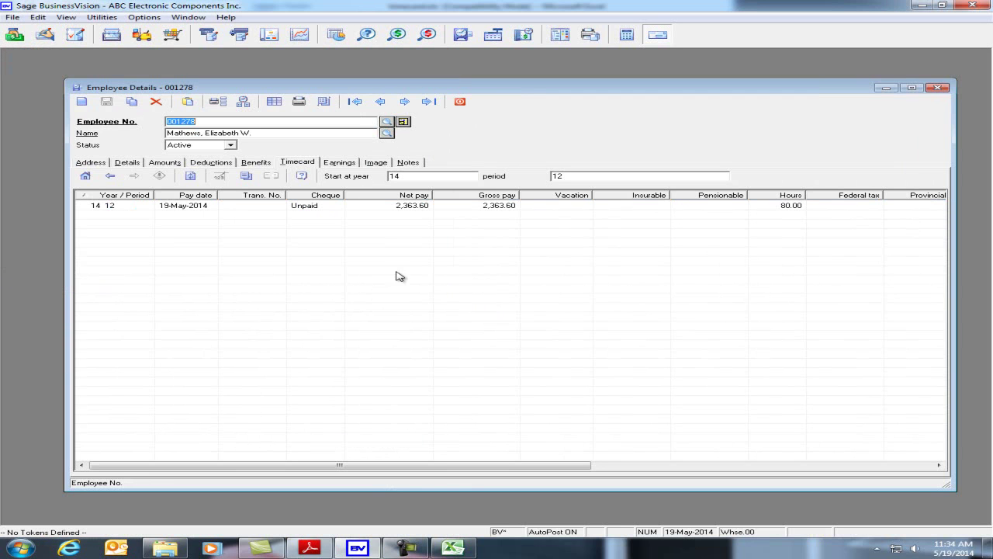
{"action": "double_click", "coordinate": [349, 208]}
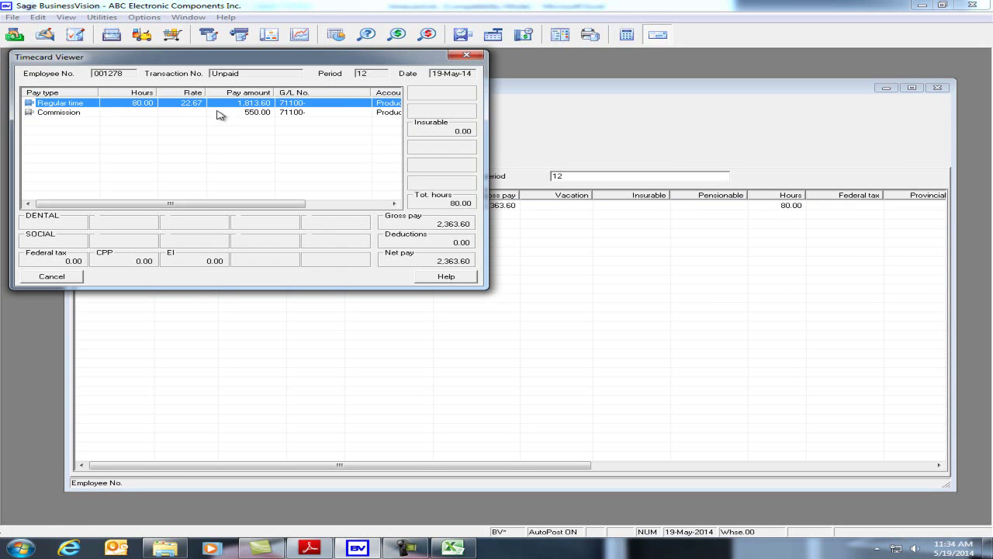
Compare the regular amount, 22.67 rate and commission in Excel rows 6–7, then advance to the next employee
{"action": "left_click", "coordinate": [454, 549]}
{"action": "left_click", "coordinate": [320, 162]}
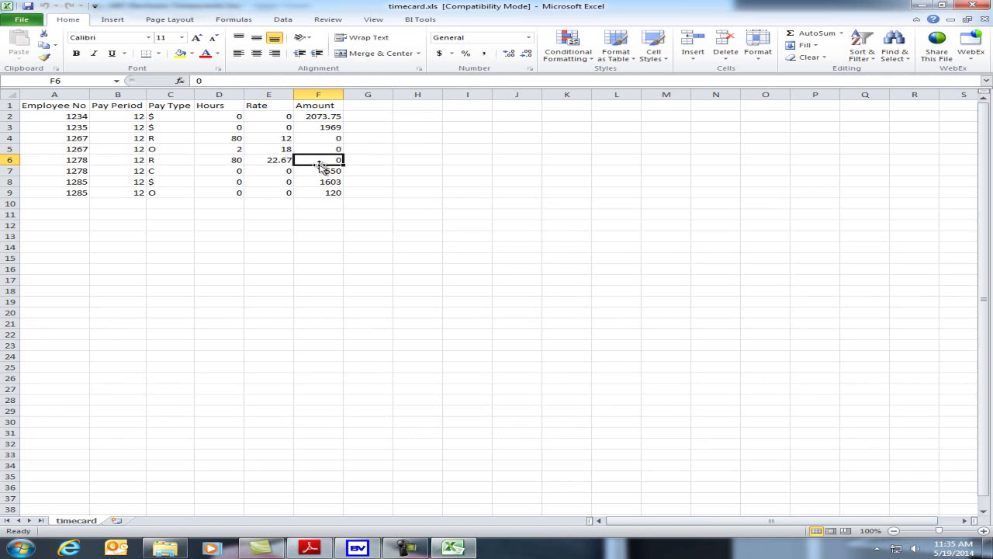
{"action": "left_click", "coordinate": [219, 162]}
{"action": "left_click", "coordinate": [269, 160]}
{"action": "left_click", "coordinate": [323, 170]}
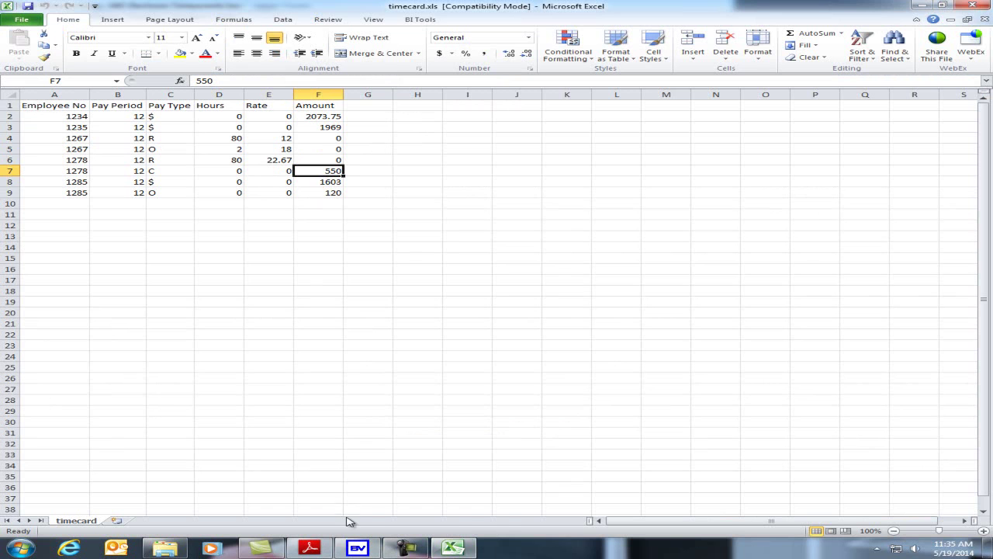
{"action": "left_click", "coordinate": [357, 548]}
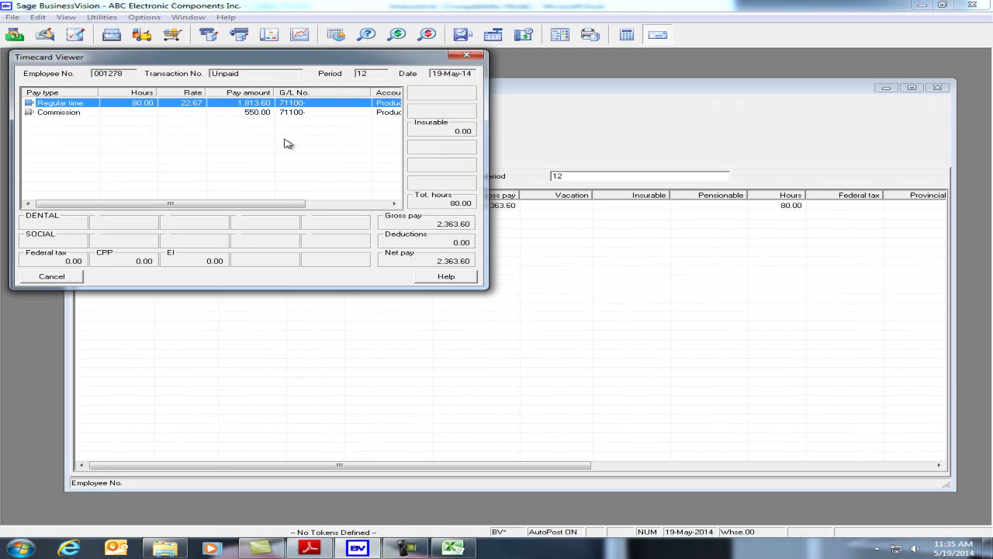
{"action": "left_click", "coordinate": [51, 276]}
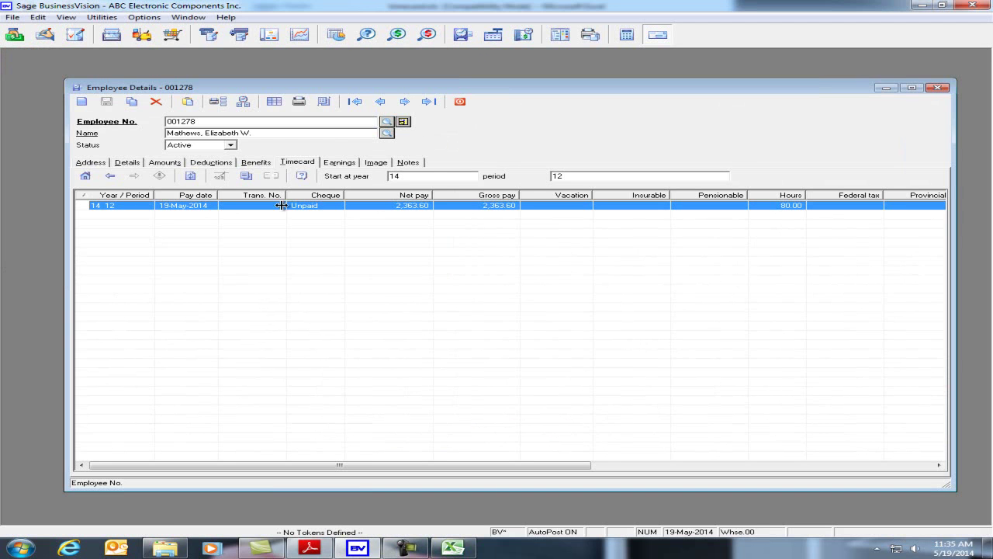
{"action": "left_click", "coordinate": [405, 102]}
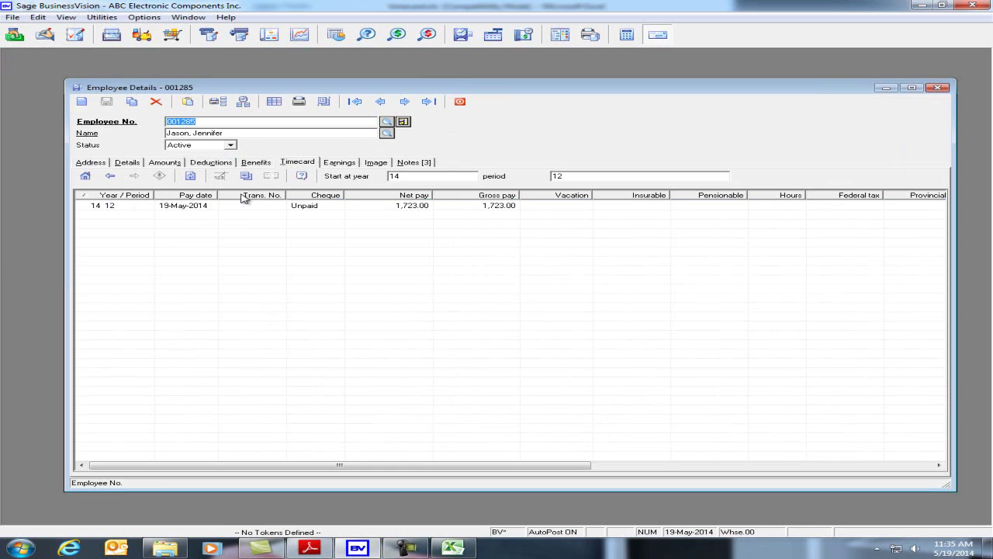
Check the last employee's timecard (Salary 1,603.00, Overtime 120.00) against timecard.xls cell F8
{"action": "left_click", "coordinate": [206, 208]}
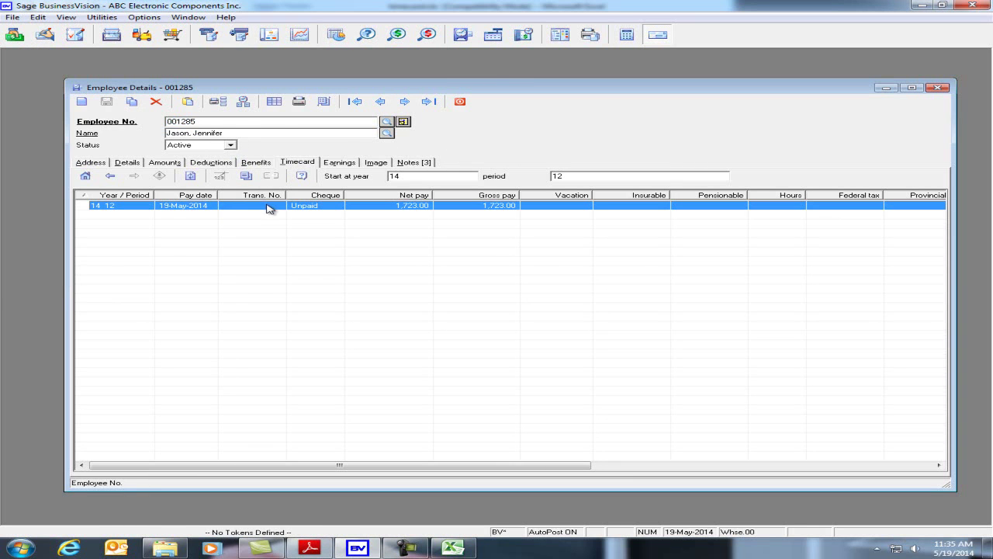
{"action": "double_click", "coordinate": [268, 208]}
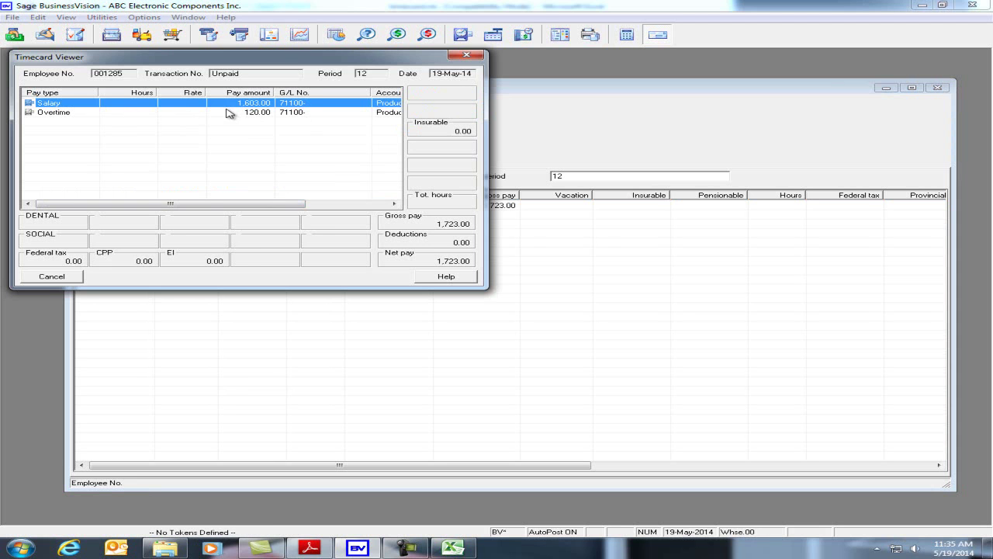
{"action": "left_click", "coordinate": [458, 531]}
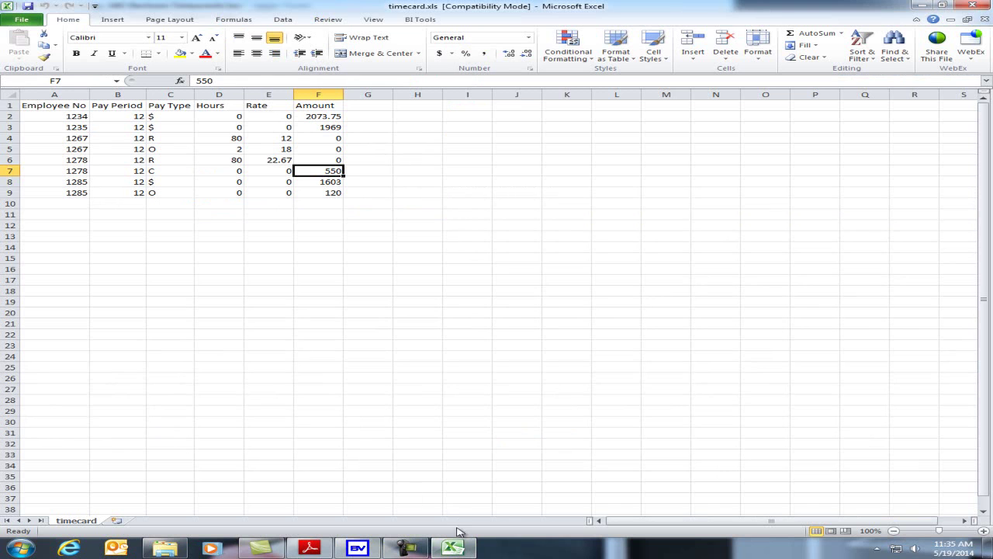
{"action": "left_click", "coordinate": [317, 184]}
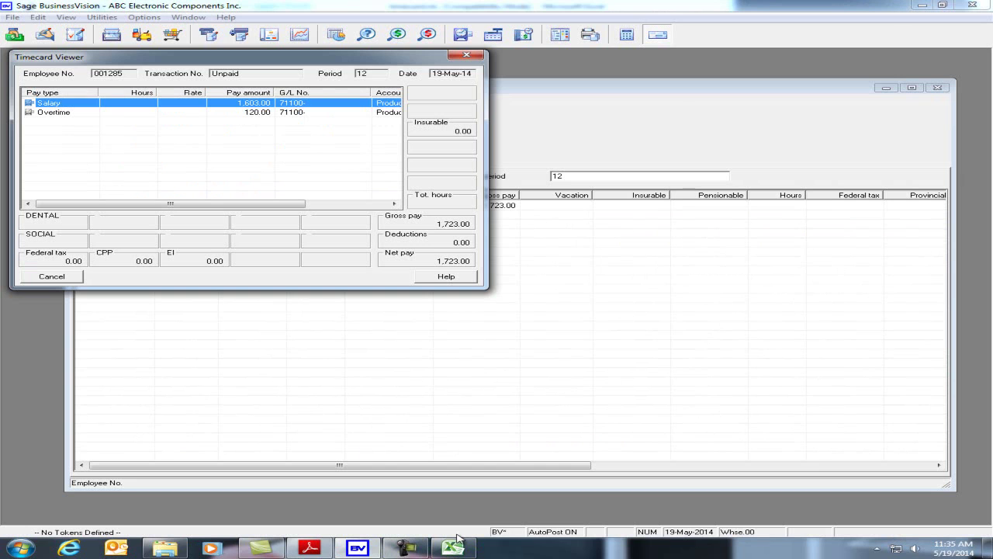
{"action": "left_click", "coordinate": [358, 548]}
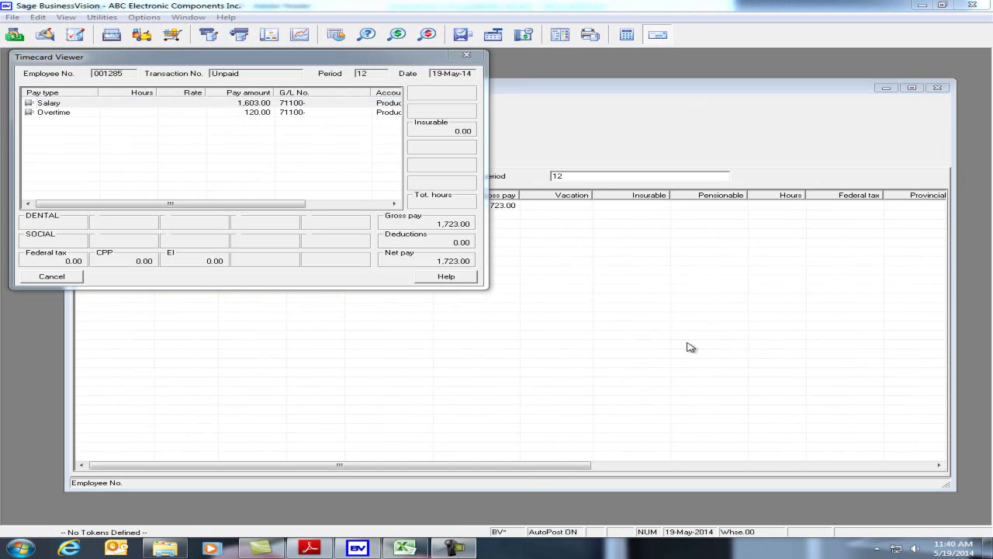
Show the page 5 timecard import standards table with valid pay type codes in Adobe Reader
{"action": "left_click", "coordinate": [320, 544]}
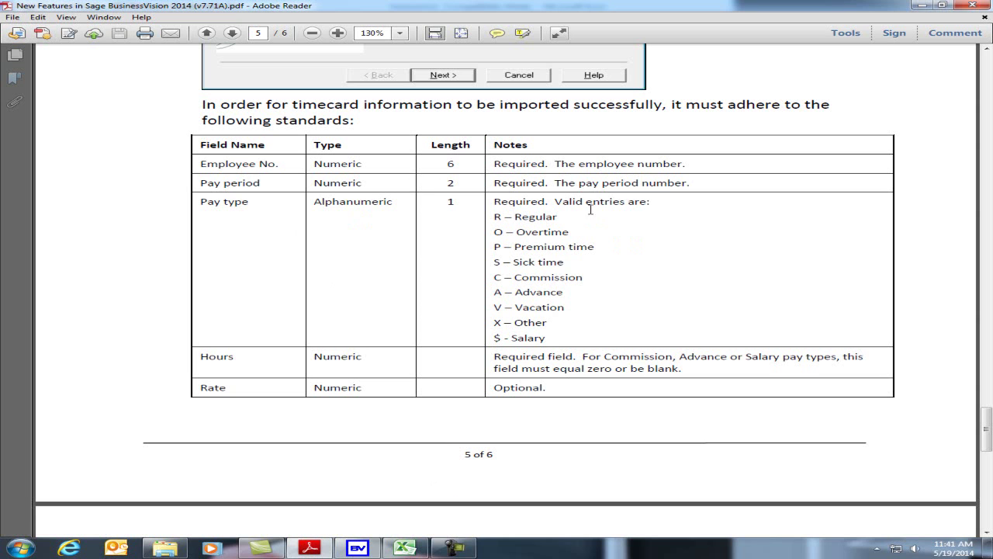
{"action": "scroll", "coordinate": [574, 245], "scroll_direction": "down", "scroll_amount": 1}
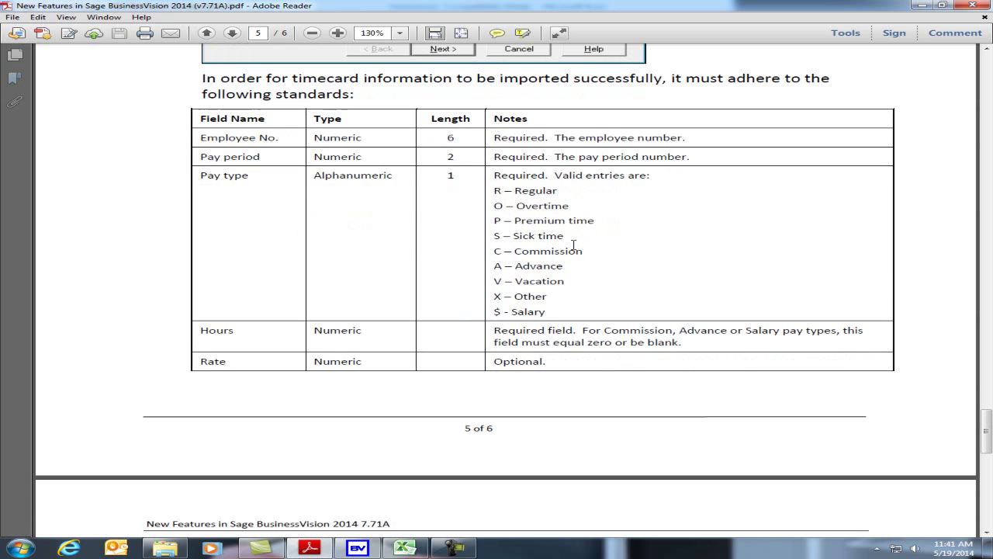